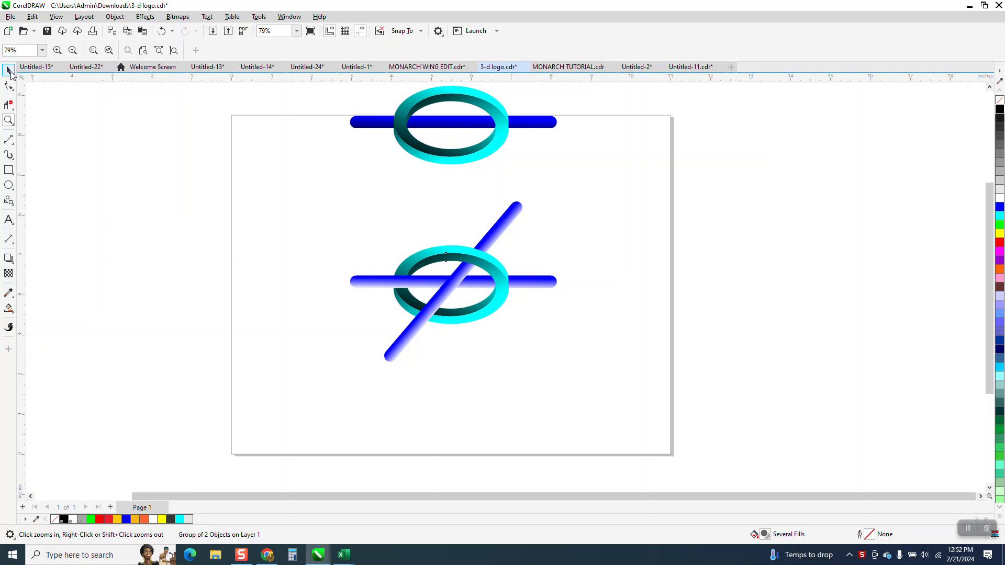
Move the lower artwork of a cyan ring with two crossed blue bars off the page to its upper right
drag(330, 188, 674, 405)
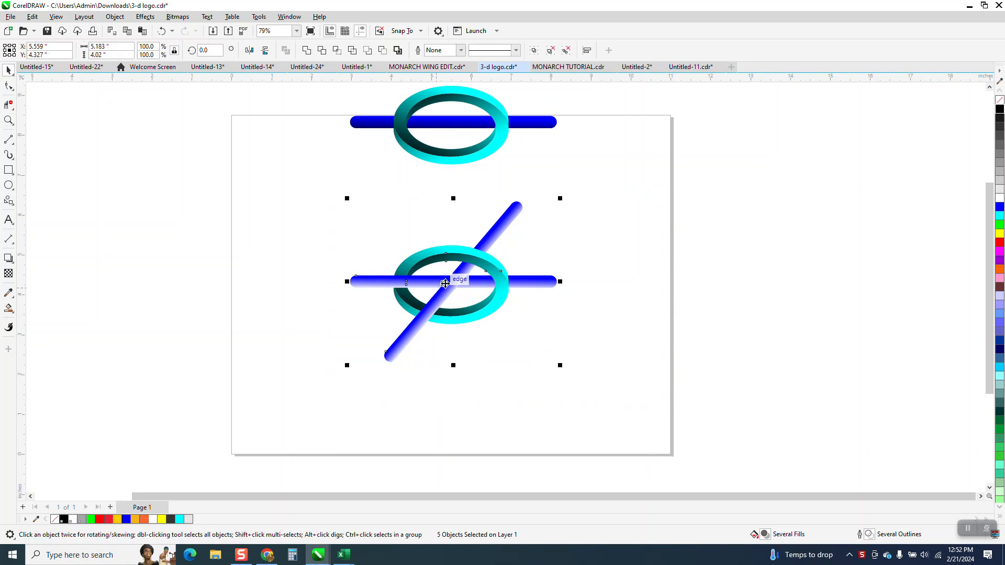
drag(452, 284, 693, 199)
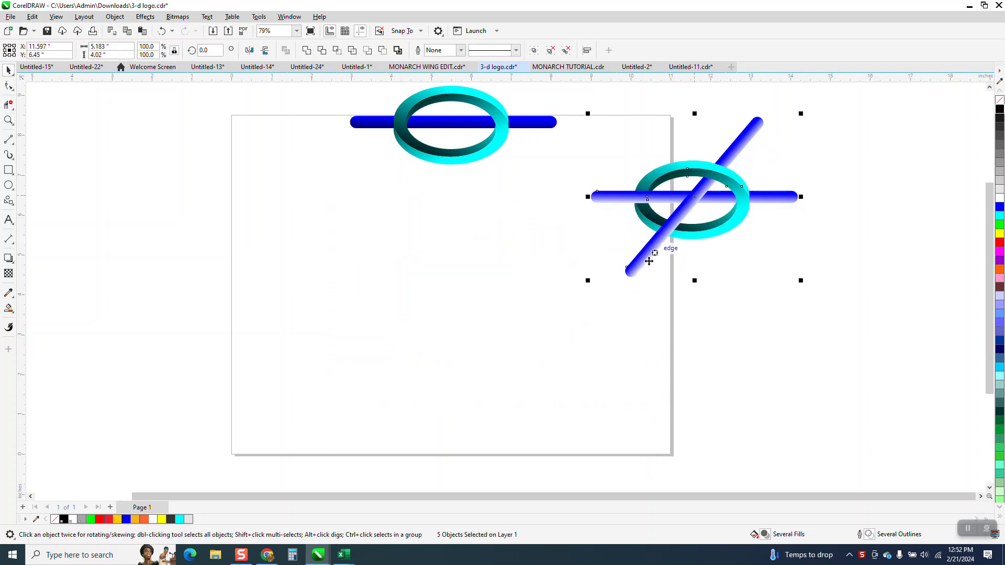
Draw a circle about 3.38 inches in diameter and centre it on the page
click(9, 185)
drag(493, 224, 437, 370)
key(p)
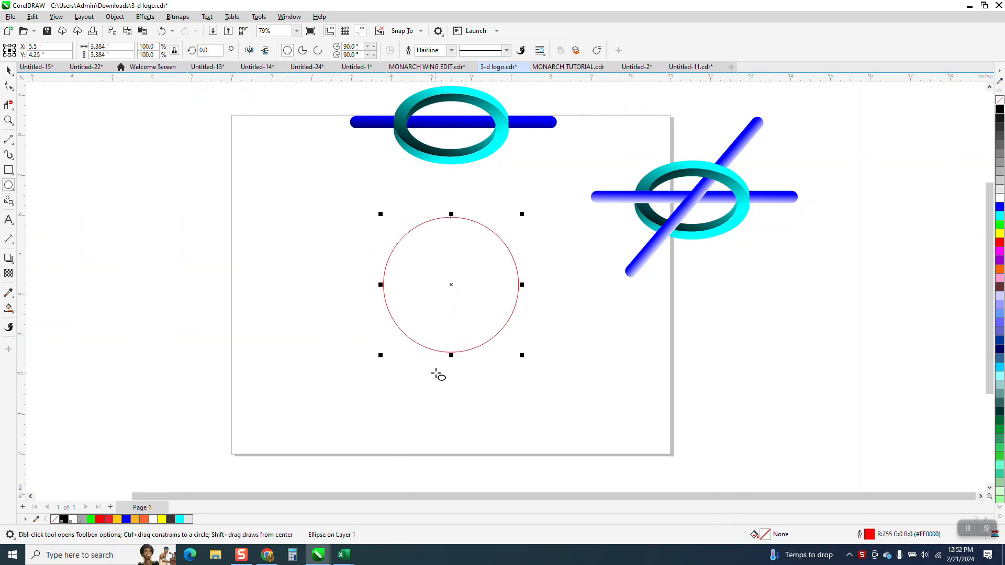
Add a concentric copy of the circle scaled to 80% and group the two circles as a ring
click(9, 70)
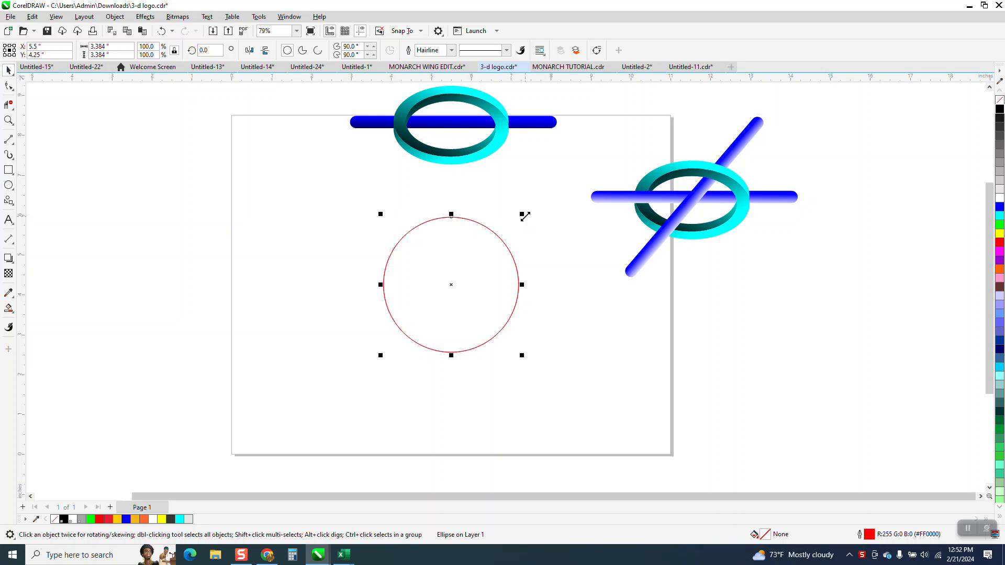
drag(524, 214, 517, 227)
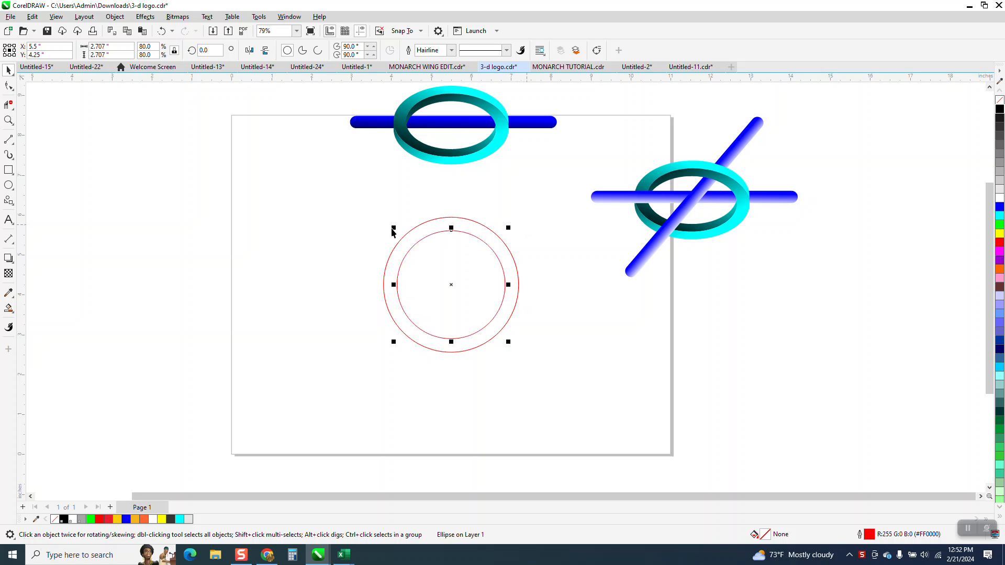
drag(407, 298, 630, 412)
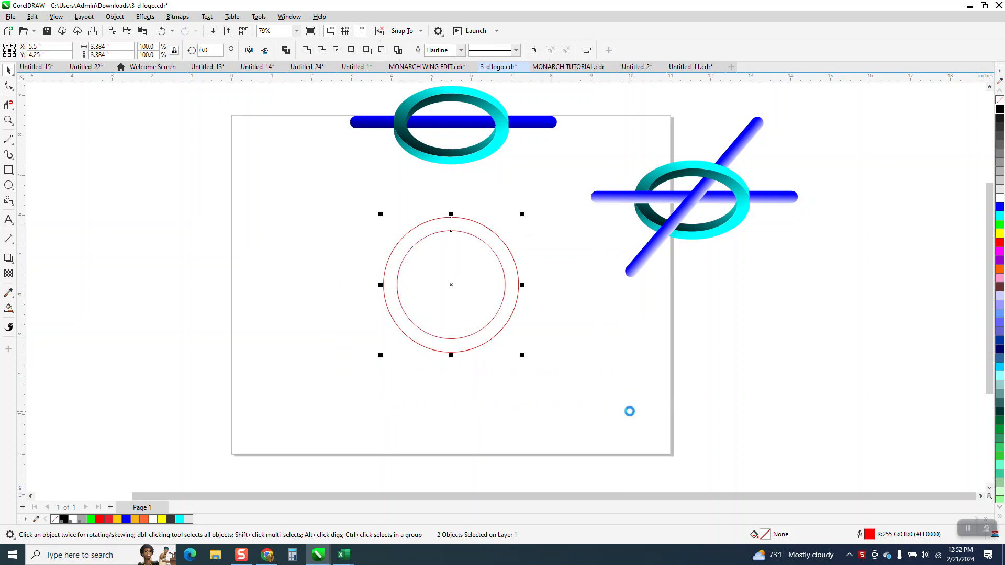
key(ctrl+g)
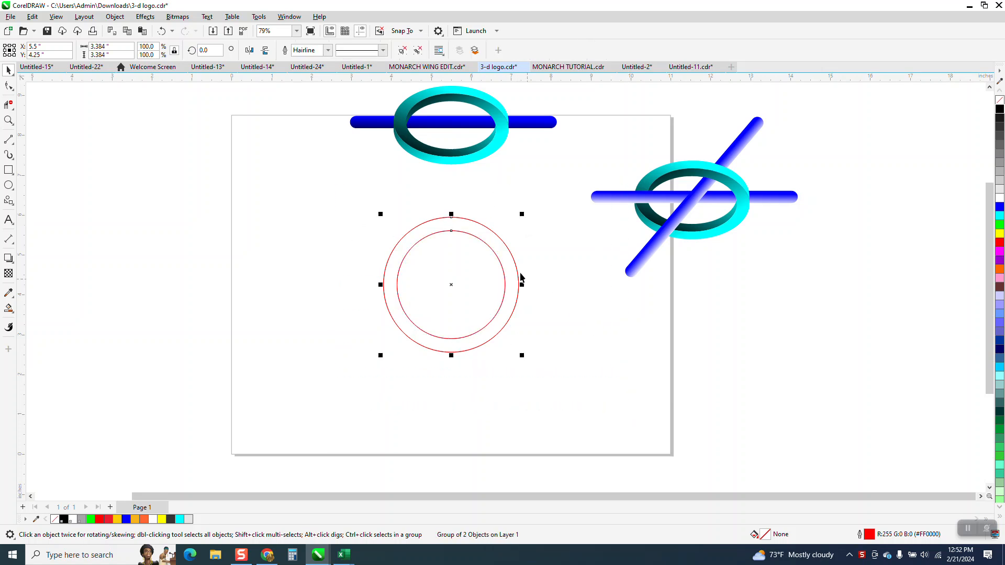
Place a copy of the ring group about 0.34 inch lower, so its outer circle meets the top of the original's inner circle
drag(452, 215, 451, 228)
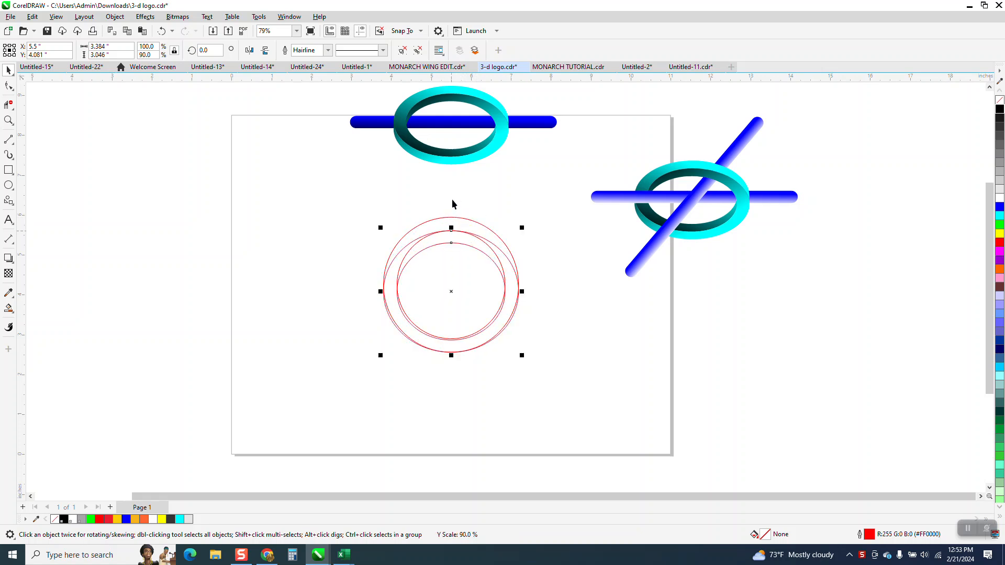
click(161, 31)
drag(451, 215, 451, 231)
Draw a vertical line about 0.64 inch long beside the left edge of the two overlapping rings
click(8, 120)
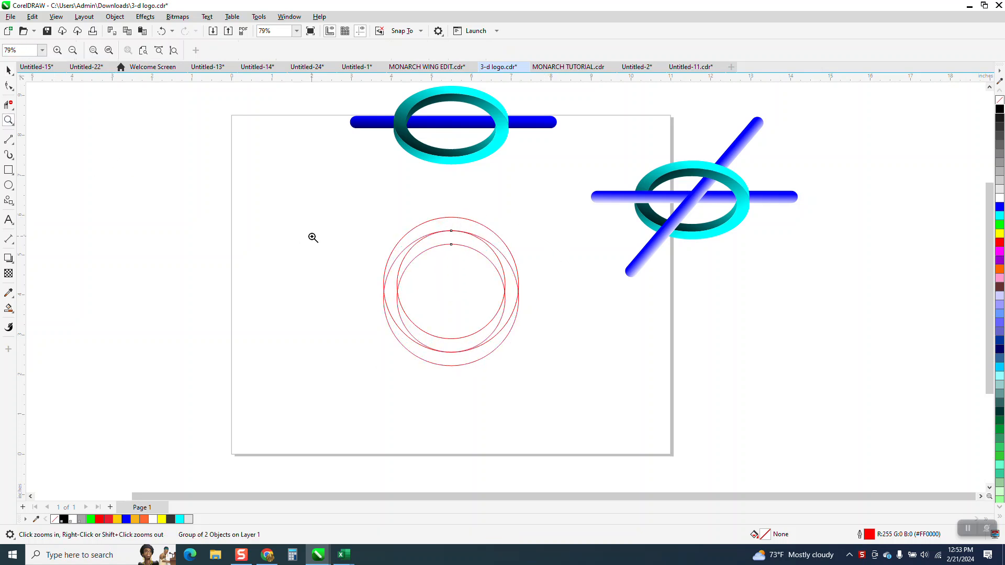
drag(325, 215, 635, 420)
drag(288, 197, 348, 304)
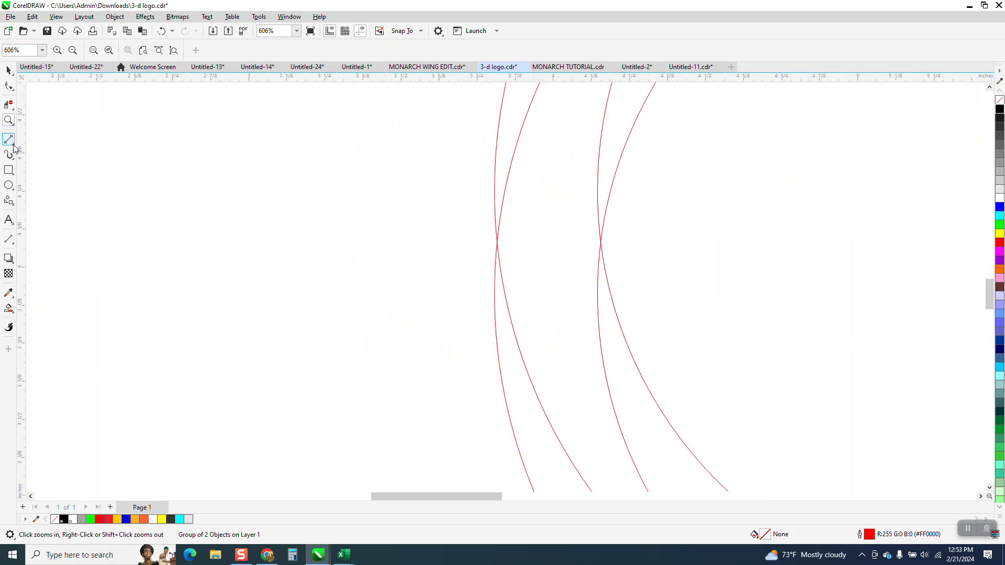
click(13, 146)
click(49, 150)
drag(298, 191, 297, 384)
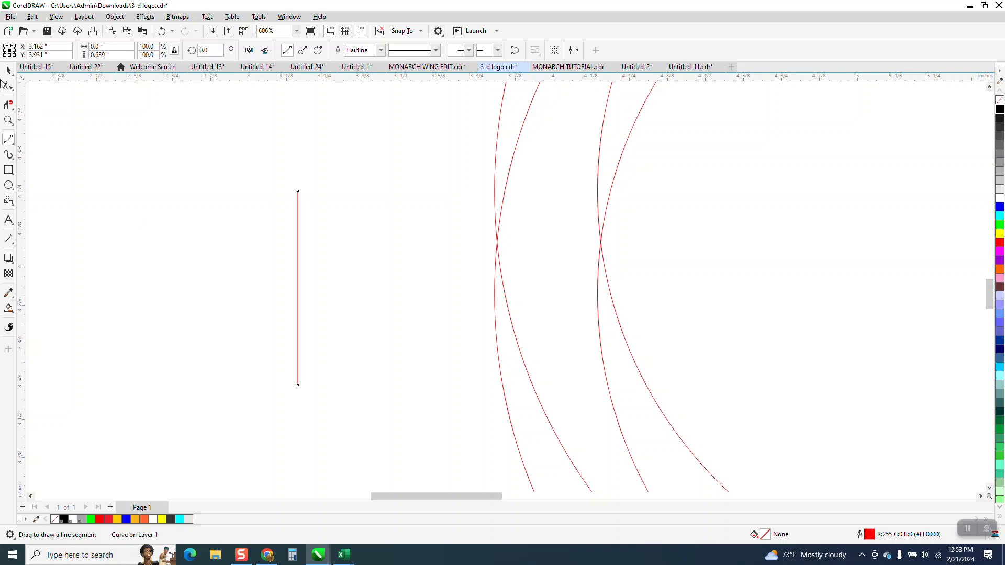
Move the vertical line so it touches the outermost left edges of both rings across their crossing point
click(8, 70)
drag(297, 215, 338, 220)
click(292, 230)
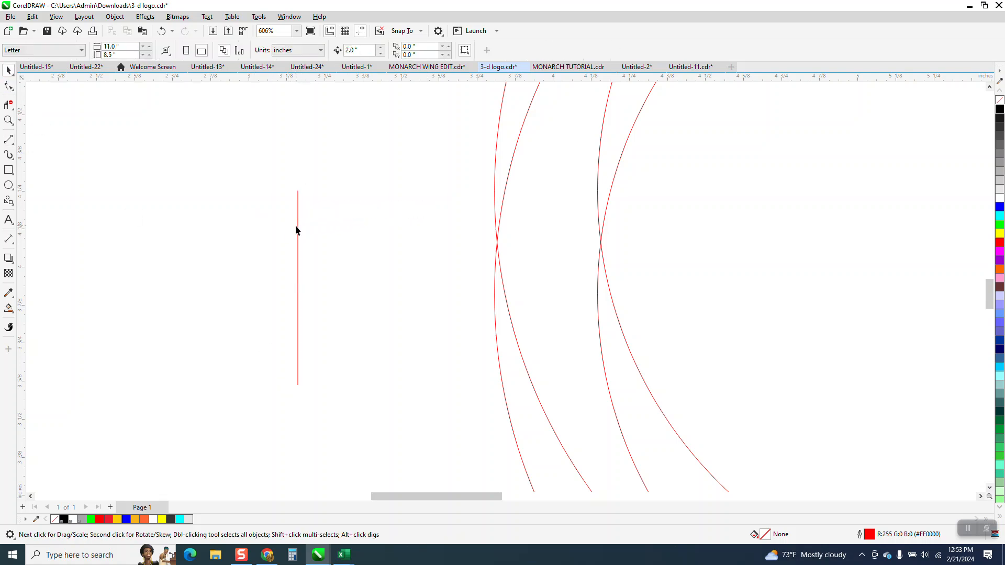
drag(299, 231, 493, 186)
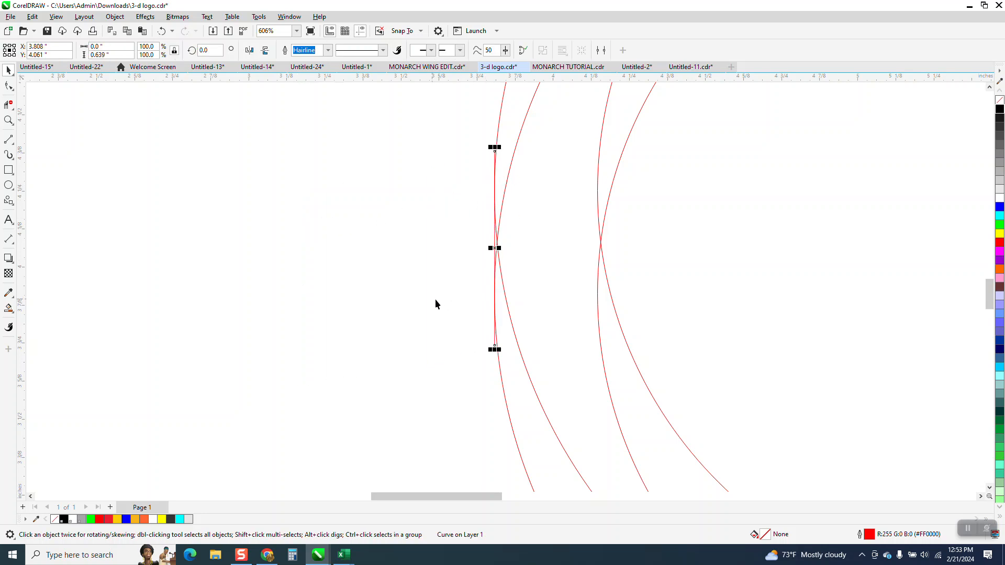
Duplicate the vertical line to the opposite side and align the copy with the outermost right edges of both rings
scroll(296, 218, down, 3)
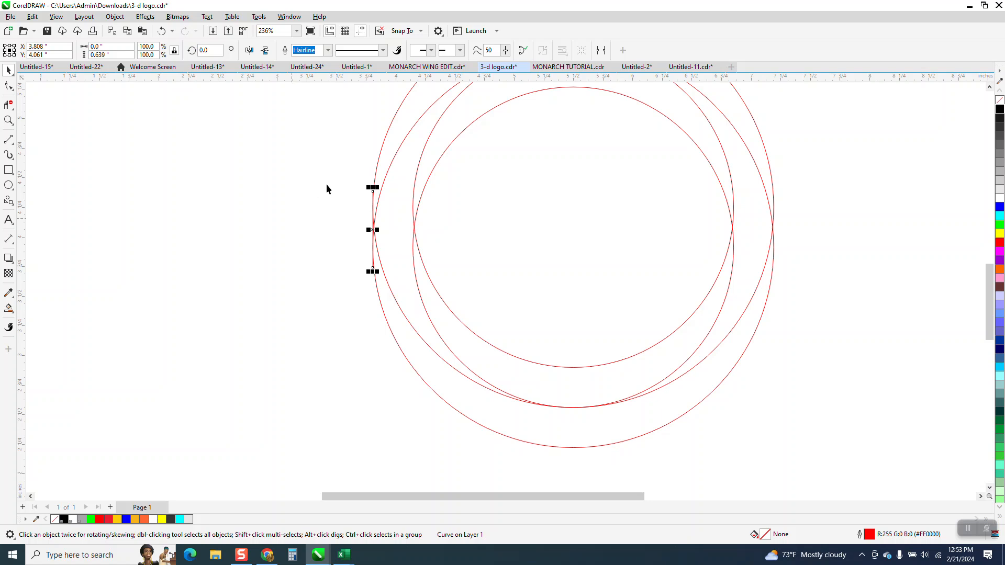
drag(373, 229, 792, 229)
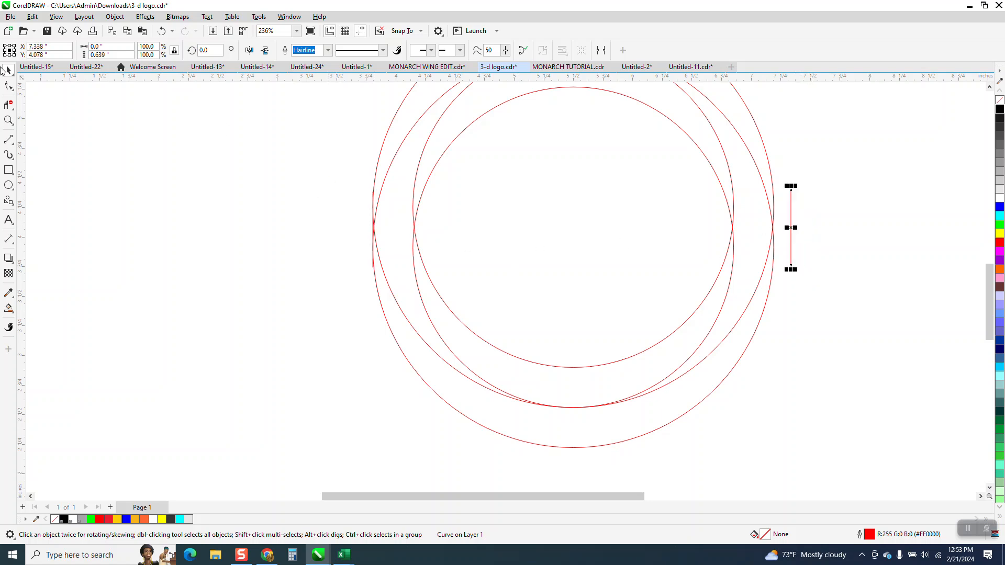
click(9, 120)
drag(762, 185, 823, 275)
click(7, 71)
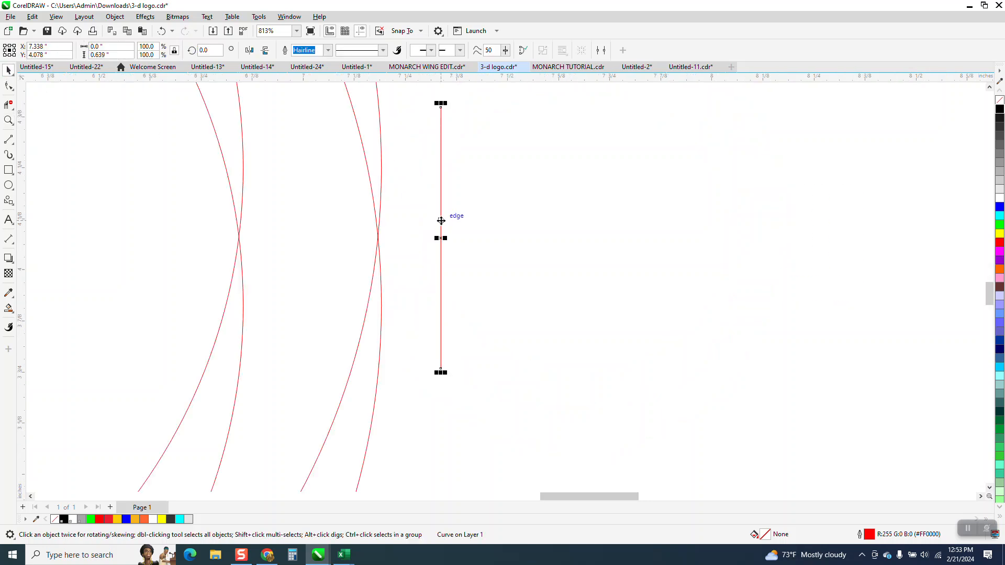
drag(440, 313, 383, 238)
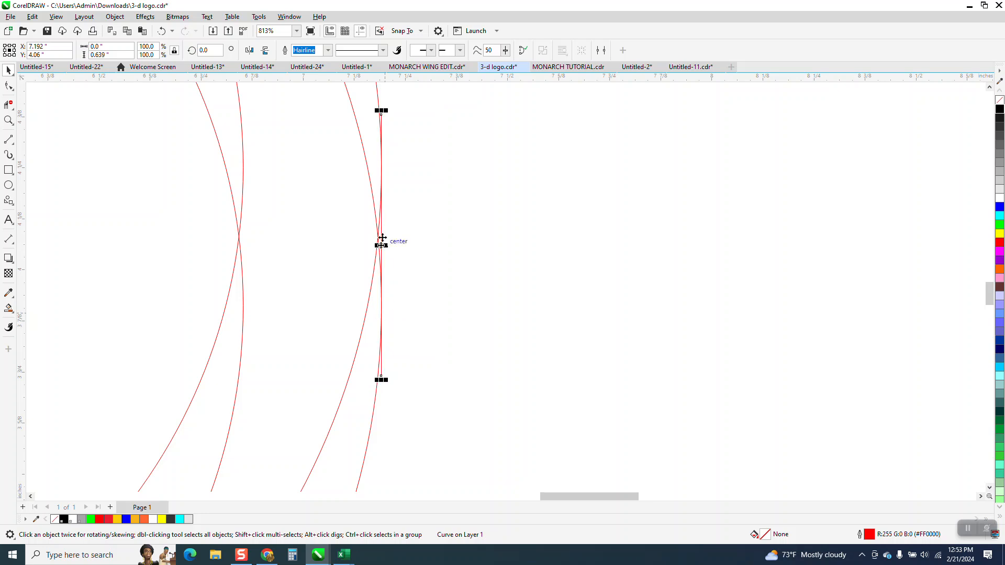
Delete the upper ring's outer arc segment between the right vertical line and the crossing point with the virtual segment delete tool
click(9, 120)
drag(347, 188, 545, 311)
click(9, 105)
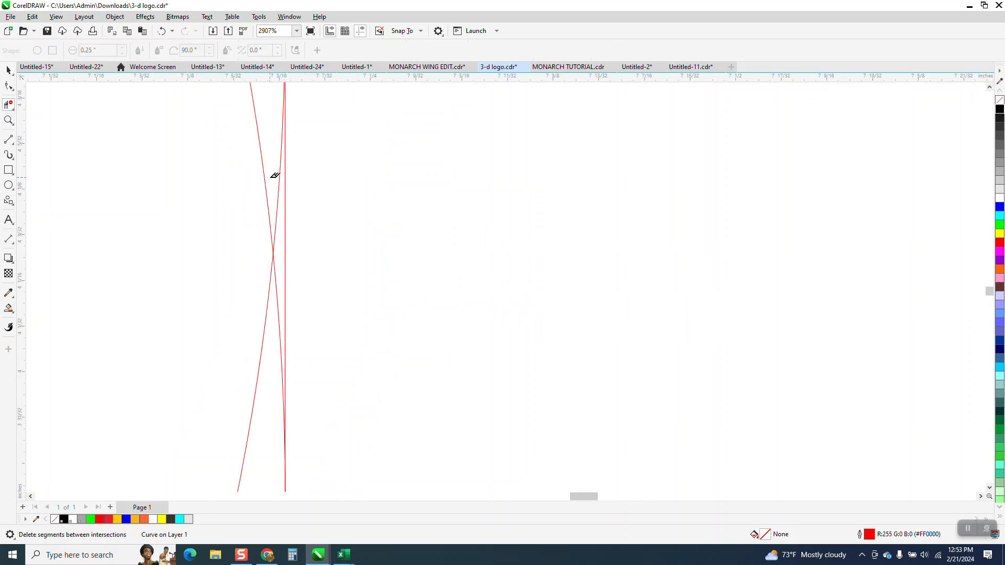
click(281, 207)
Delete three overlapping arcs between the rings: the upper-left outer arc, the lower-left inner arc and the upper-right inner arc
scroll(321, 226, down, 6)
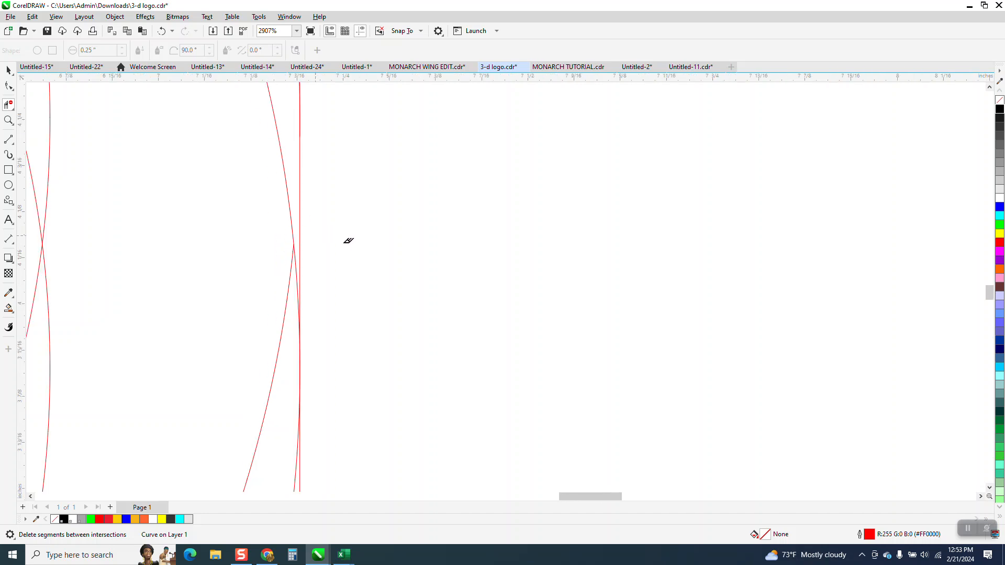
scroll(357, 245, down, 2)
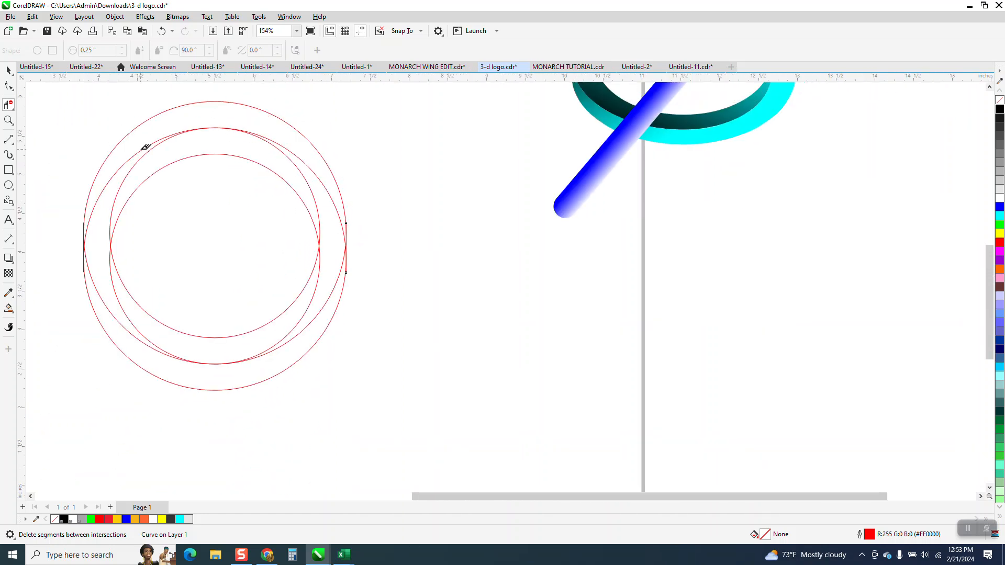
click(143, 150)
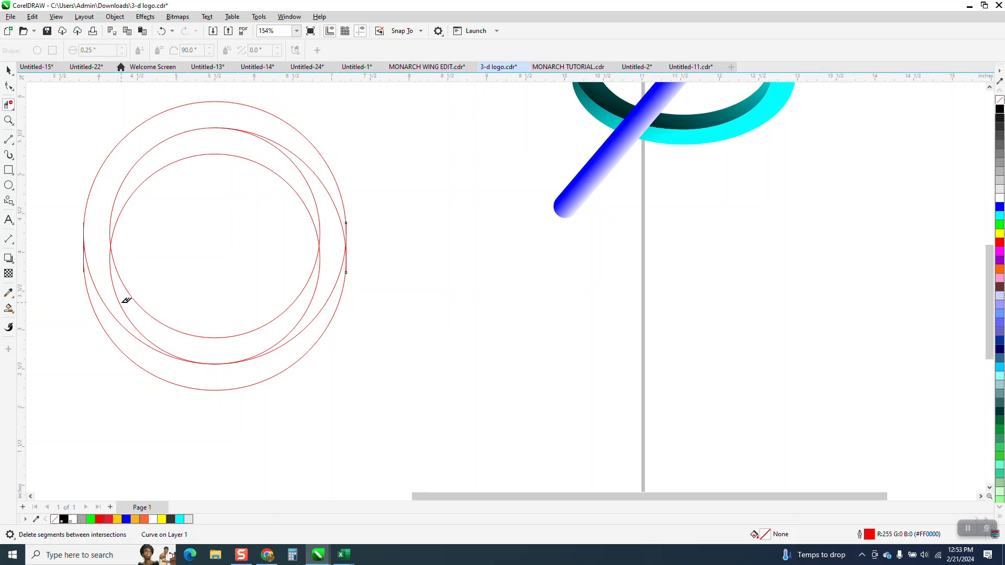
click(125, 304)
click(316, 200)
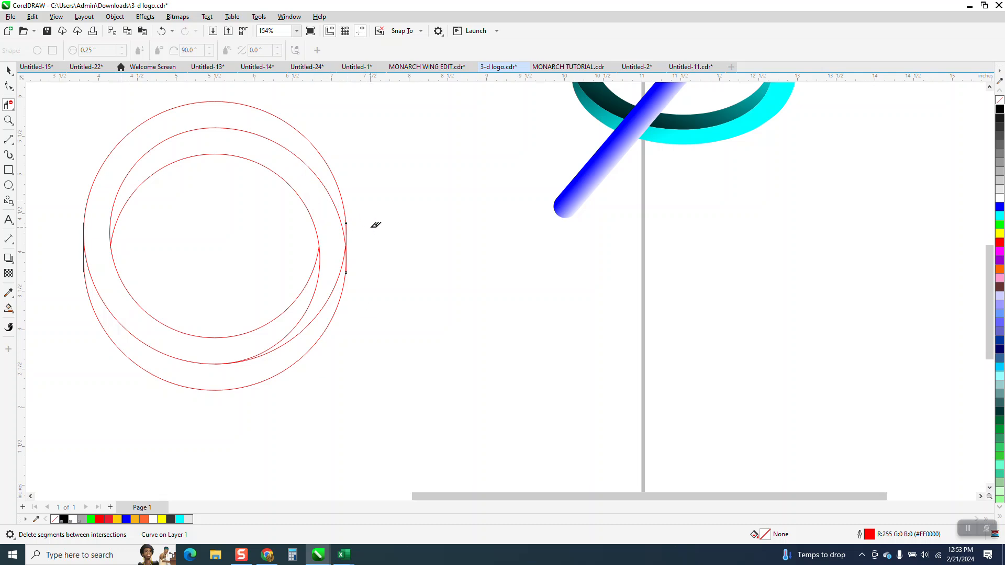
Delete the upper ring's outer arc segment between the left vertical line and the crossing point
click(9, 120)
drag(54, 225, 141, 279)
click(9, 104)
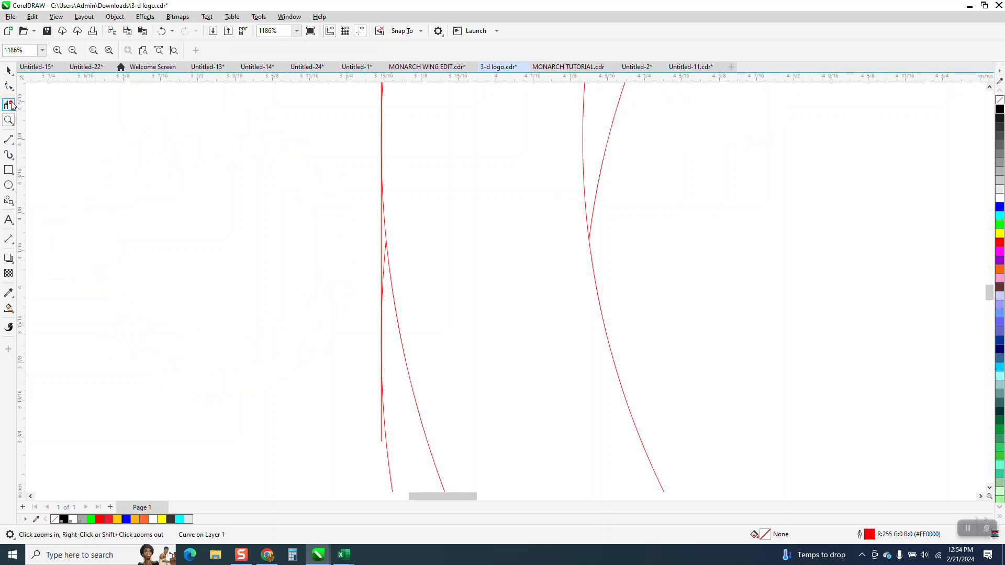
click(386, 235)
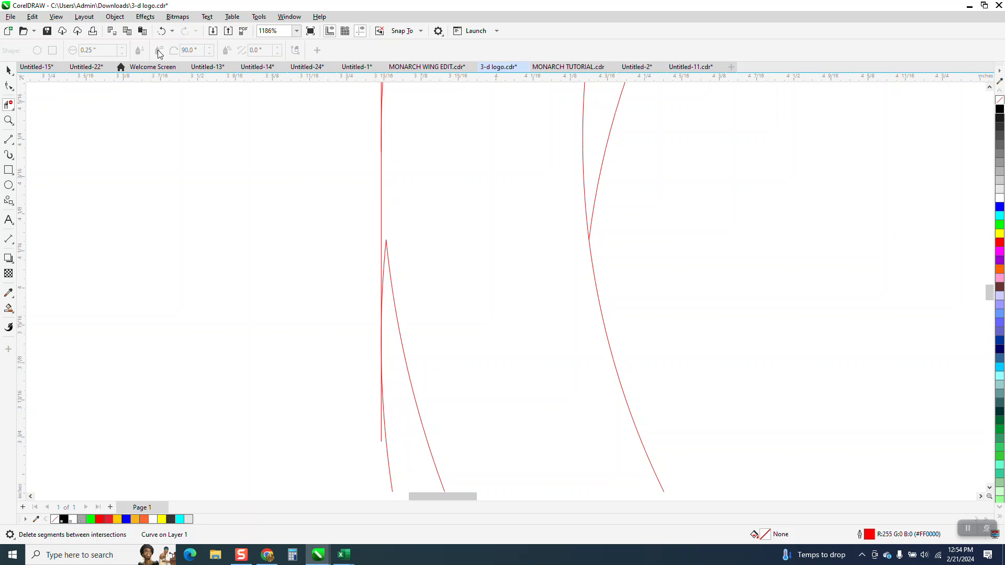
click(162, 31)
click(386, 227)
Select the lower ring group and ungroup it
click(8, 86)
key(Escape)
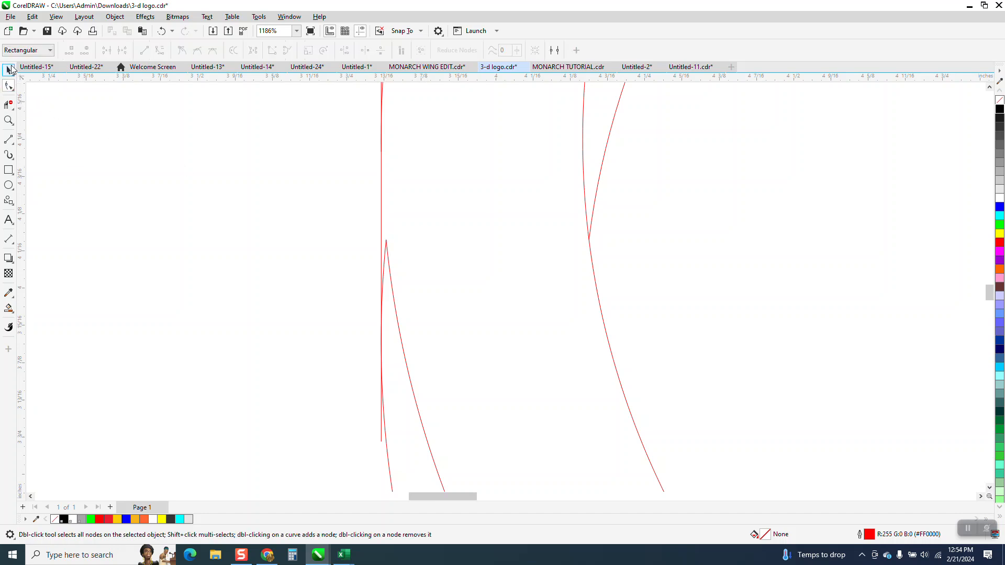
key(space)
click(387, 251)
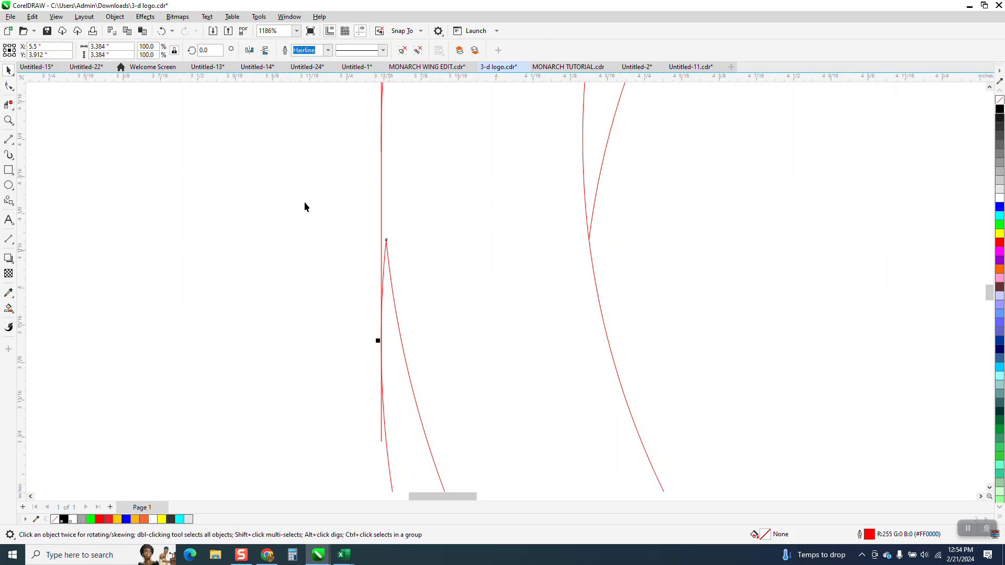
click(115, 18)
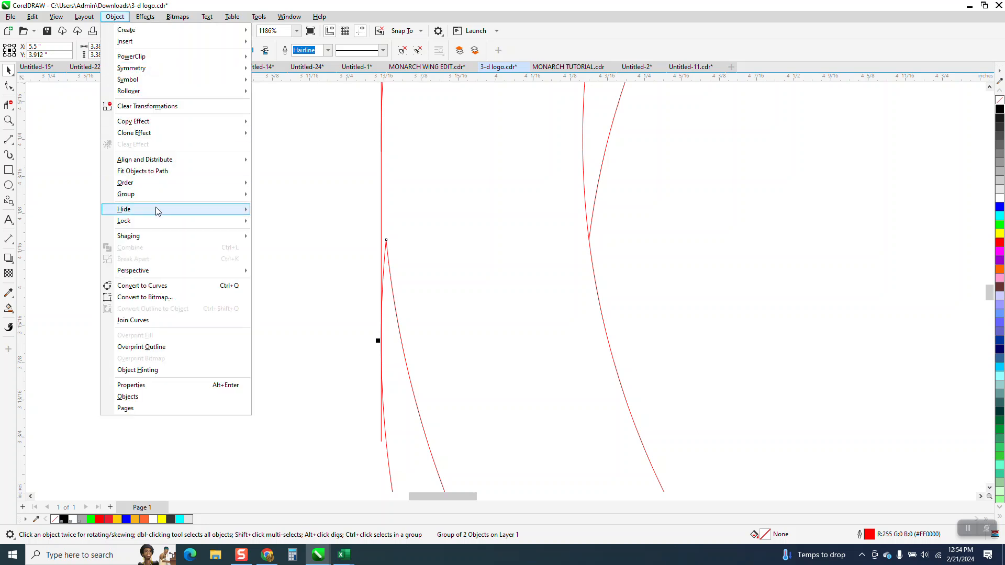
mouse_move(216, 202)
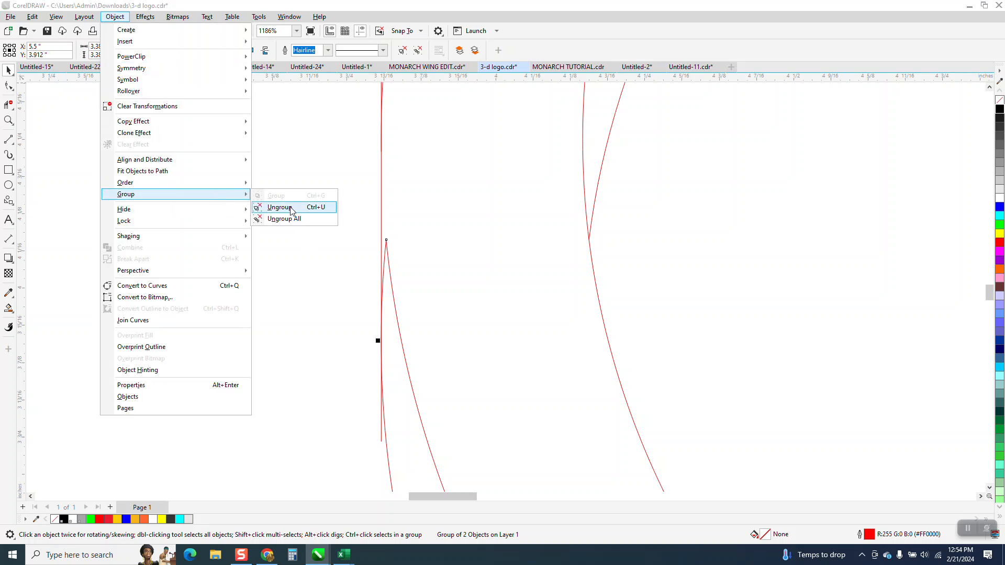
click(278, 197)
Move the end node of the lower ring's outer curve from the left crossing point onto the vertical line
click(9, 85)
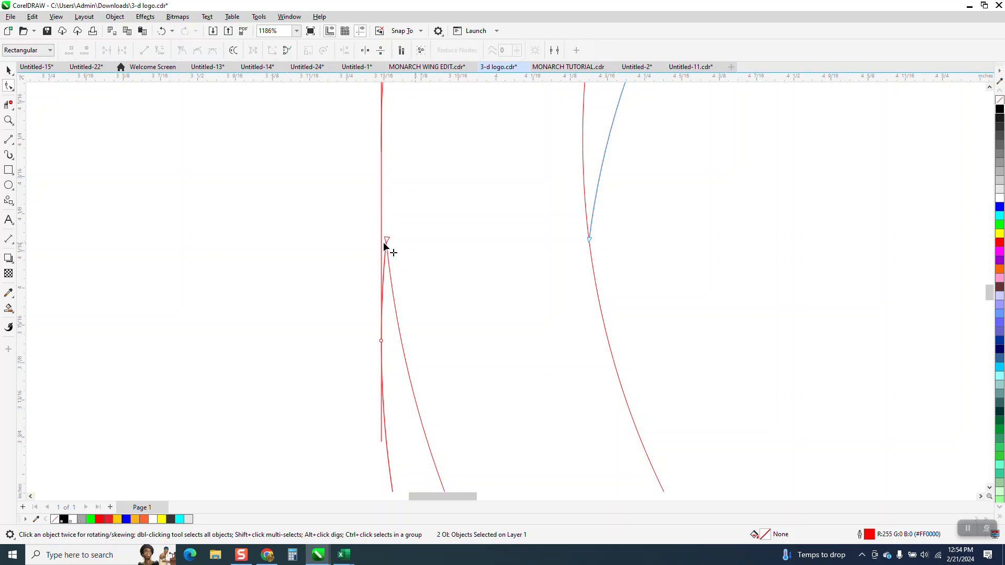
drag(385, 242, 406, 258)
click(387, 242)
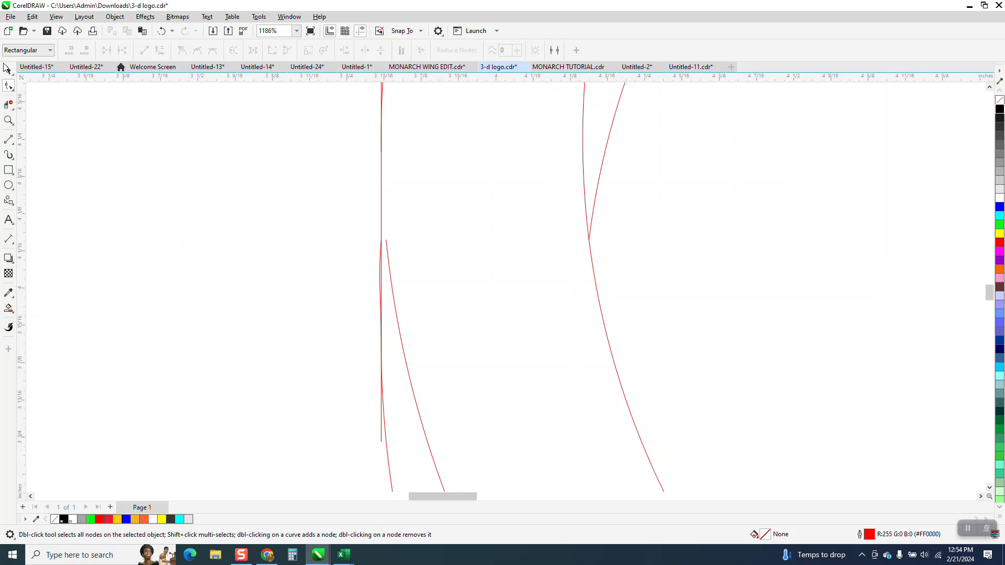
Ungroup the upper ring and select the end node of its outer curve at the left crossing point
key(space)
click(388, 250)
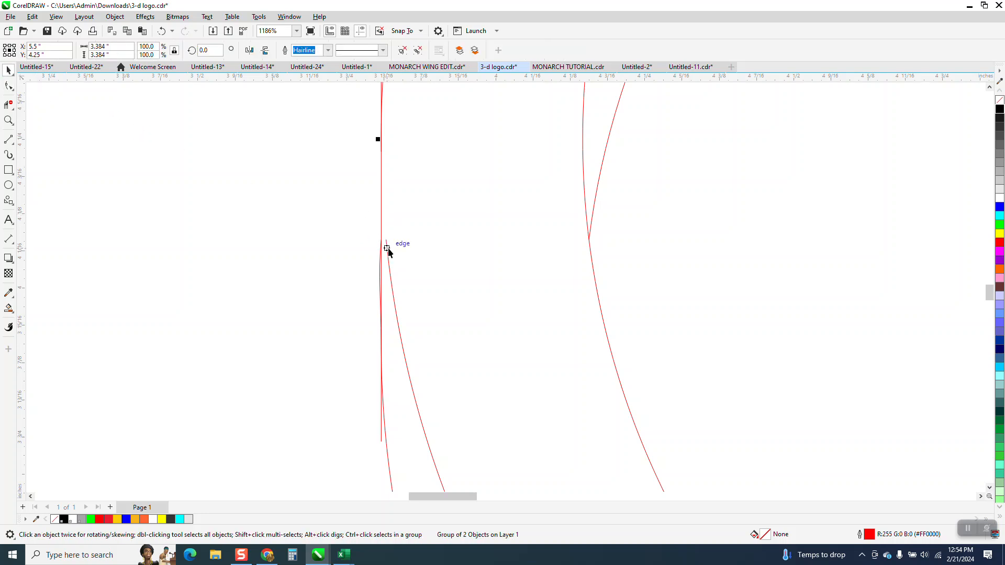
click(115, 16)
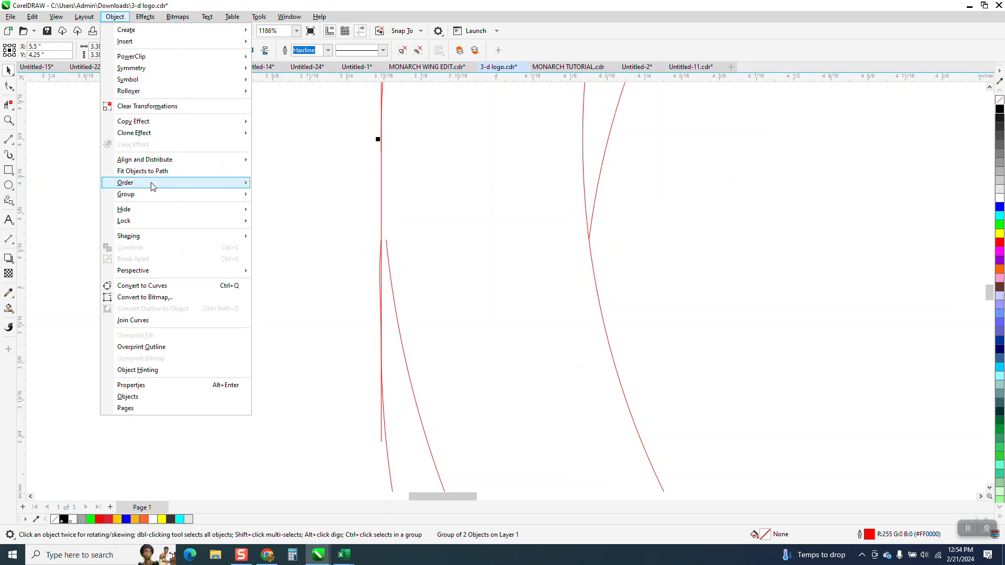
click(288, 211)
click(9, 85)
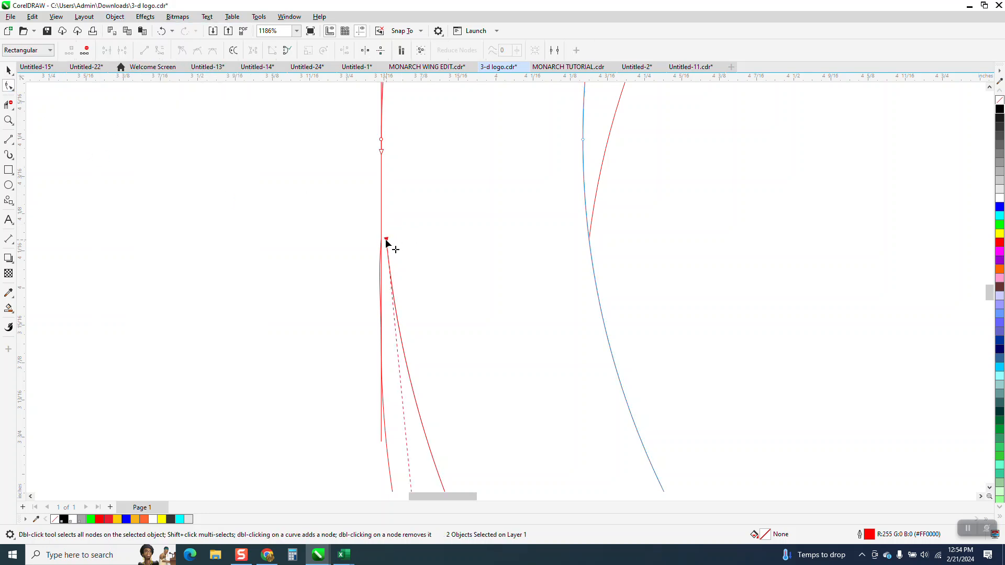
scroll(288, 206, down, 5)
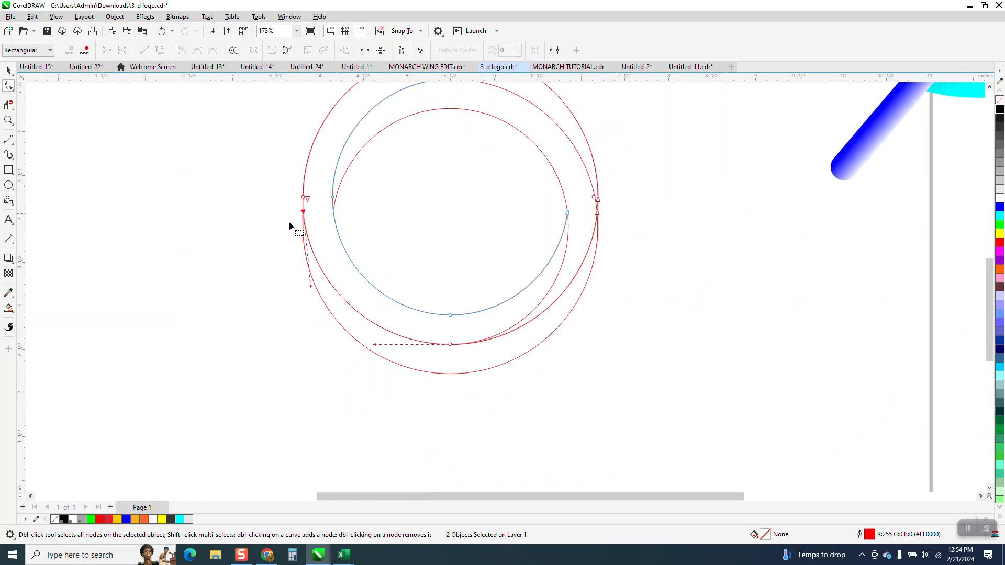
scroll(288, 220, down, 1)
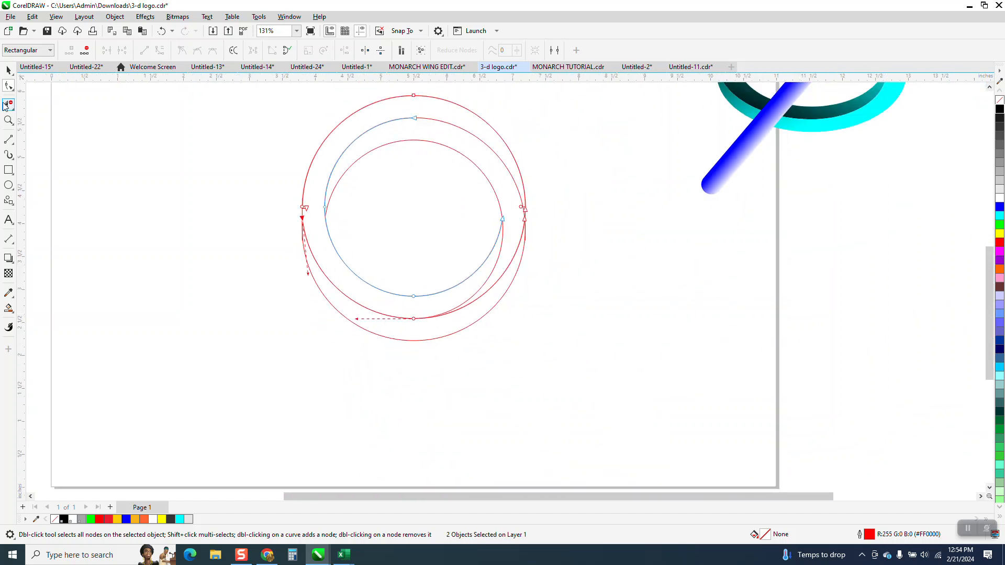
Smart-fill the enclosed upper ring region between the circle outlines with orange and no outline
click(8, 69)
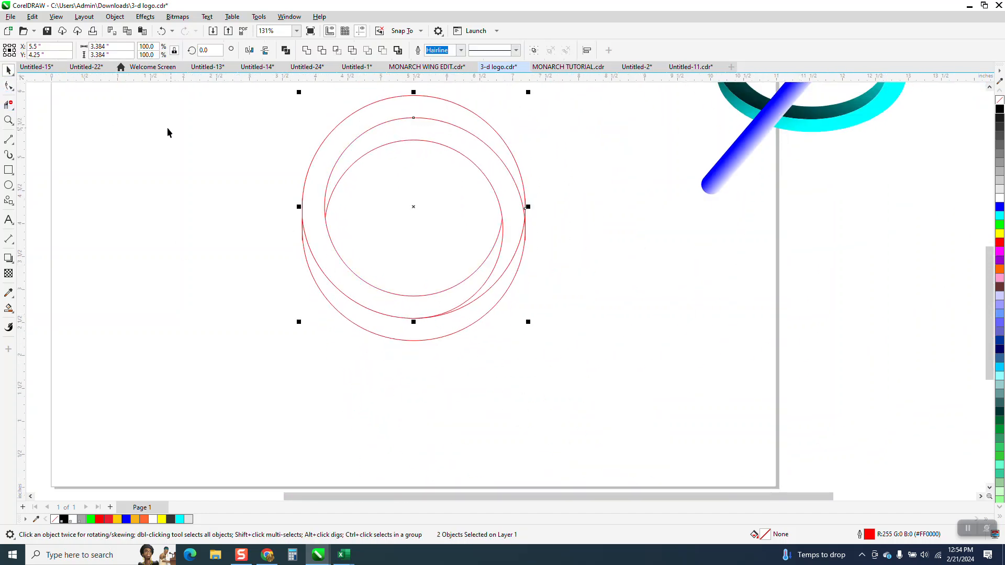
click(9, 308)
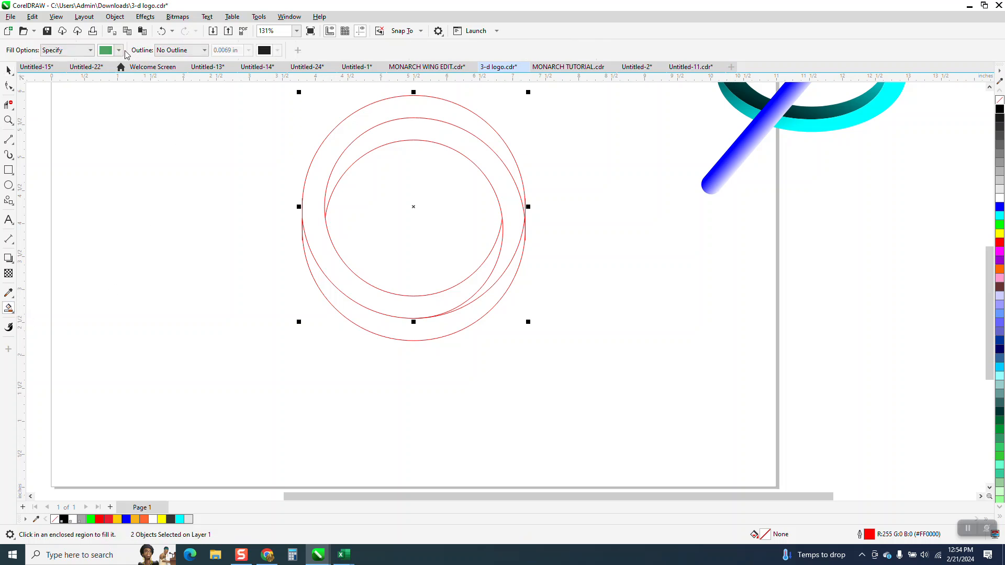
click(119, 49)
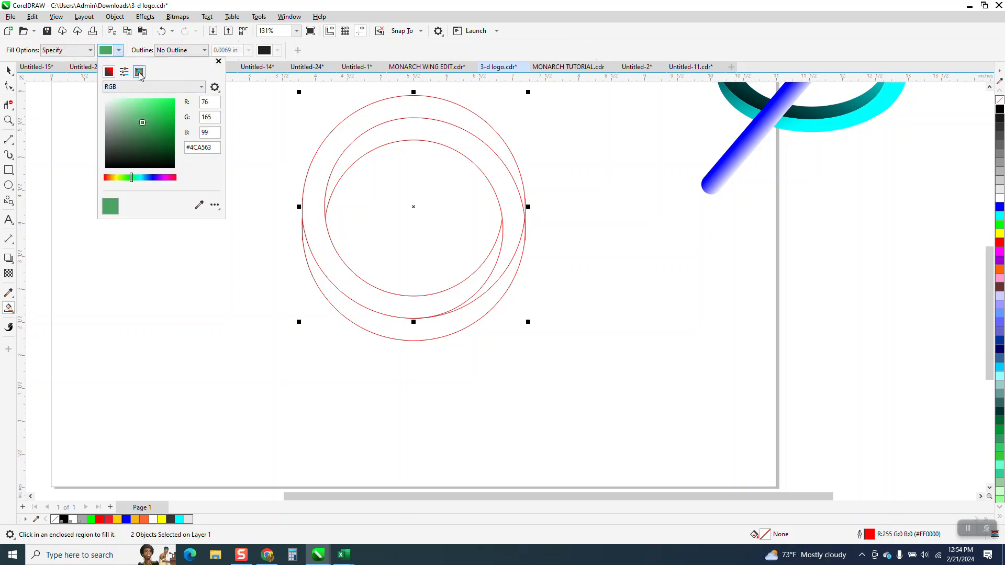
click(139, 73)
click(141, 131)
click(428, 118)
click(430, 113)
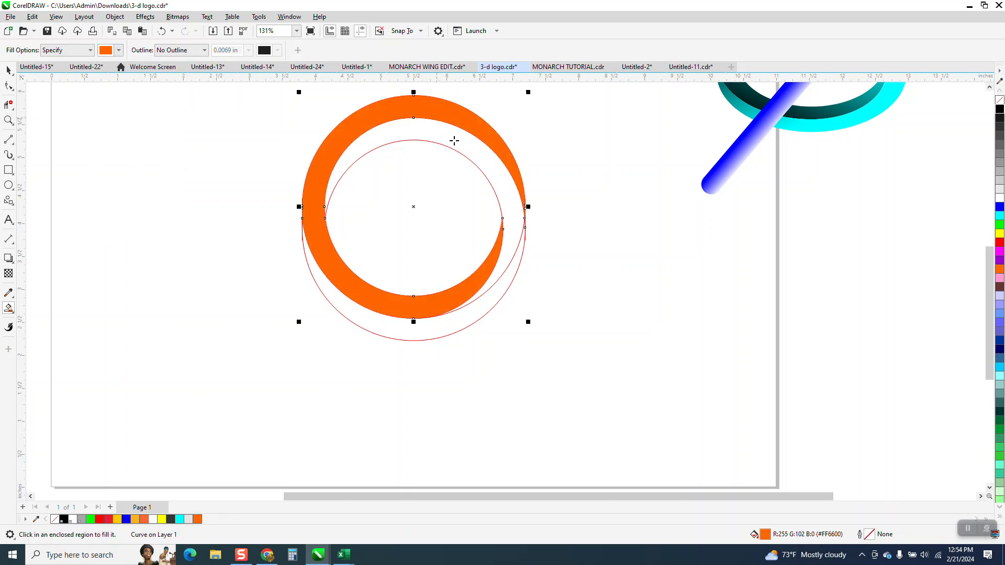
Delete the stray arc segment at the rings' lower right and smart-fill the remaining lower ring region with orange
click(9, 104)
click(514, 253)
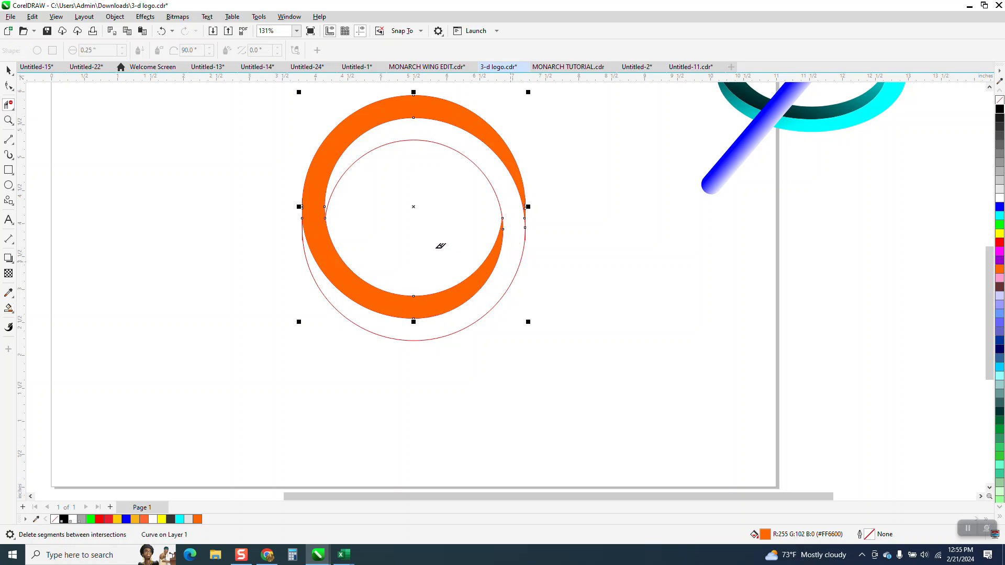
click(9, 308)
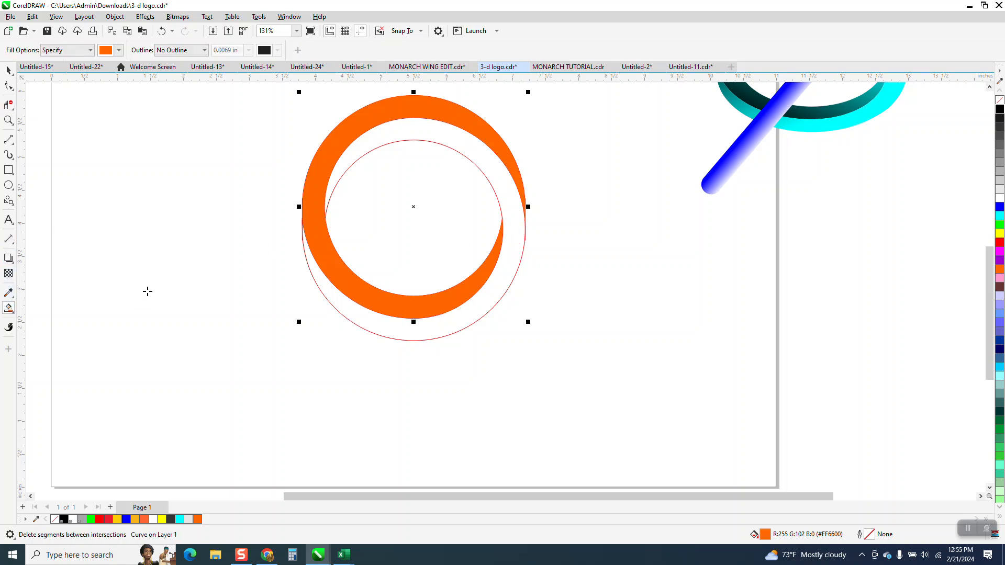
click(509, 184)
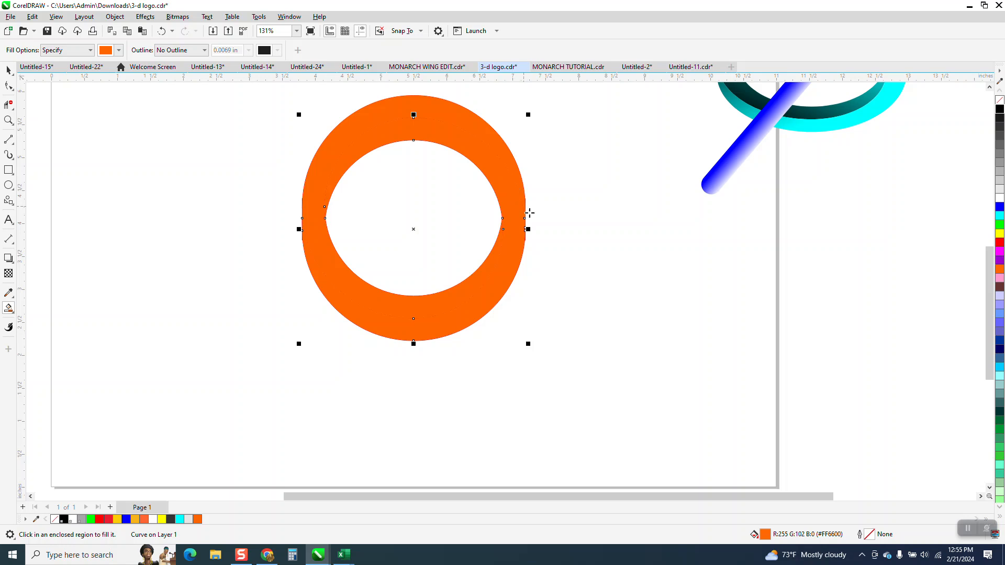
Set the nudge distance to 10 inches and nudge both orange ring shapes left, away from the red outlines
scroll(530, 214, down, 3)
key(space)
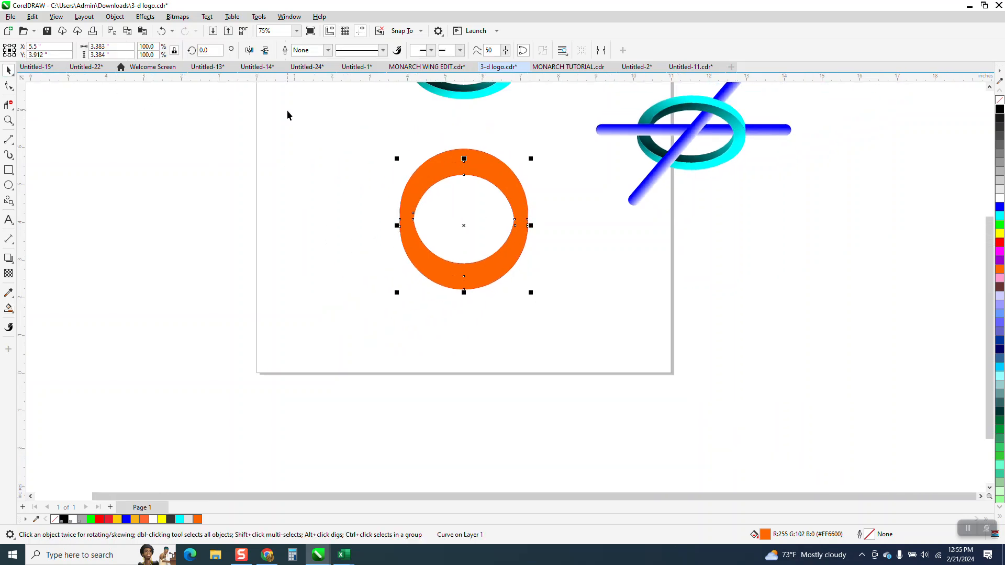
click(254, 102)
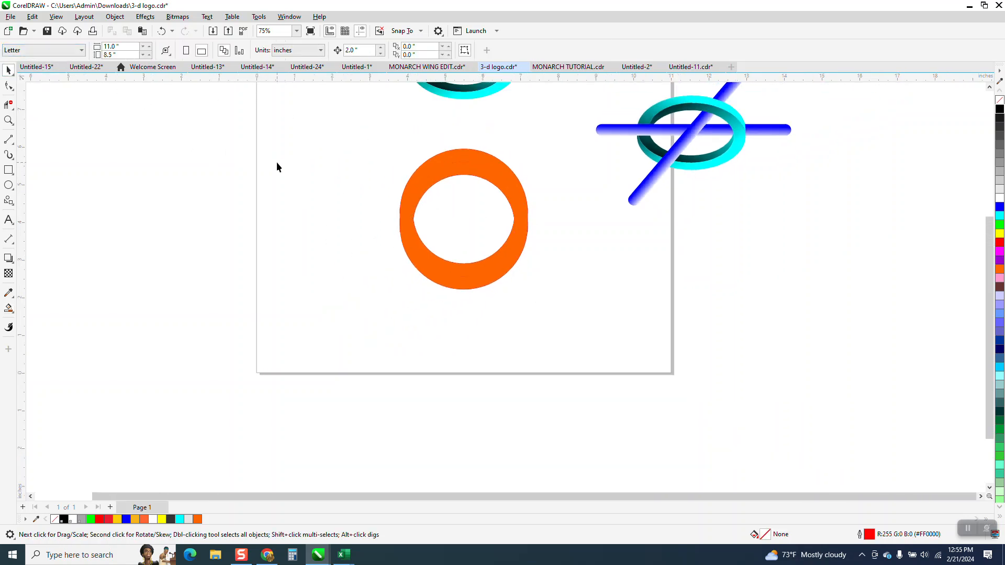
click(348, 51)
text(10)
click(487, 168)
key(Left)
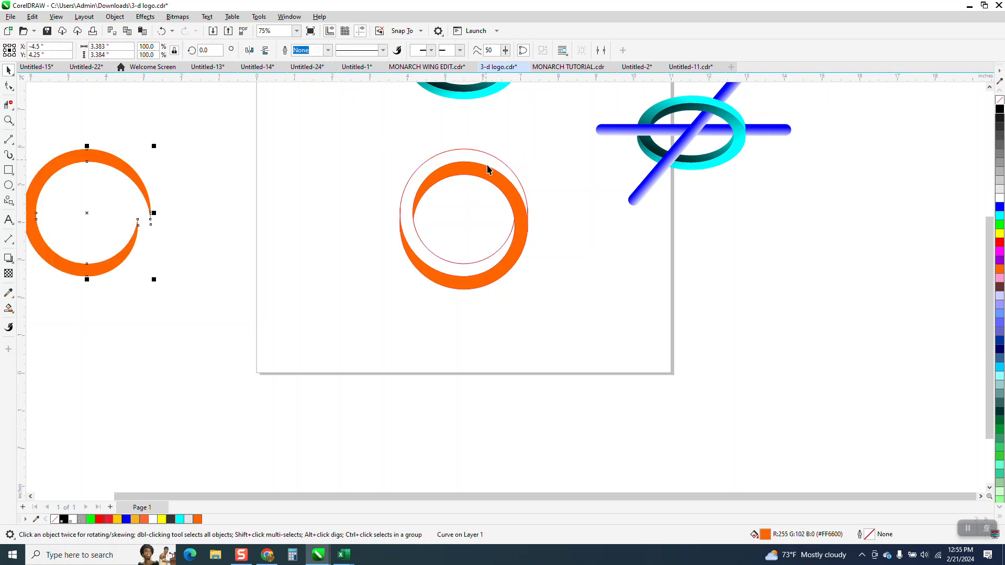
click(500, 273)
key(Left)
scroll(552, 265, down, 2)
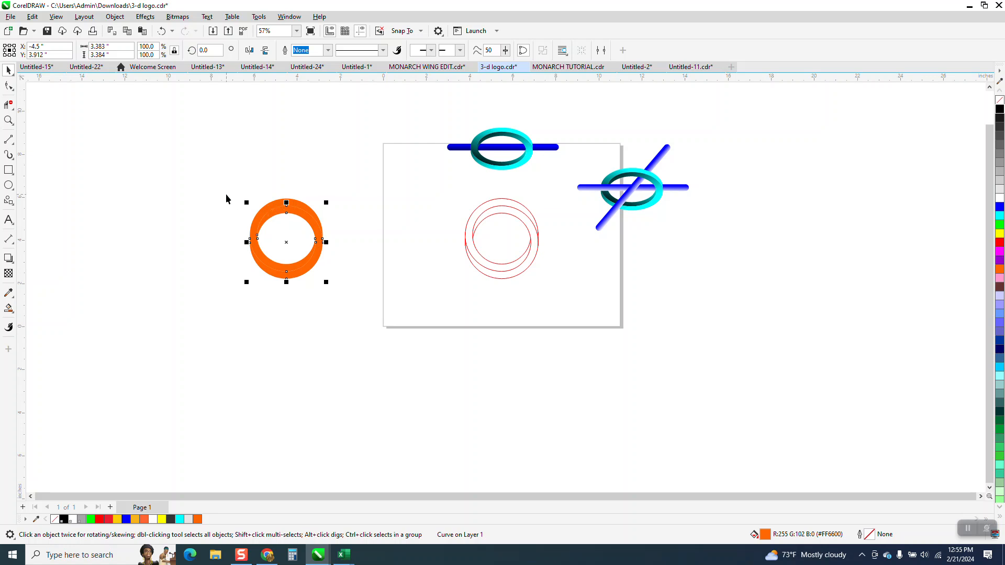
Nudge the red outlines 10 inches right off the page, and nudge both orange shapes back onto the page
click(231, 182)
drag(565, 288, 572, 292)
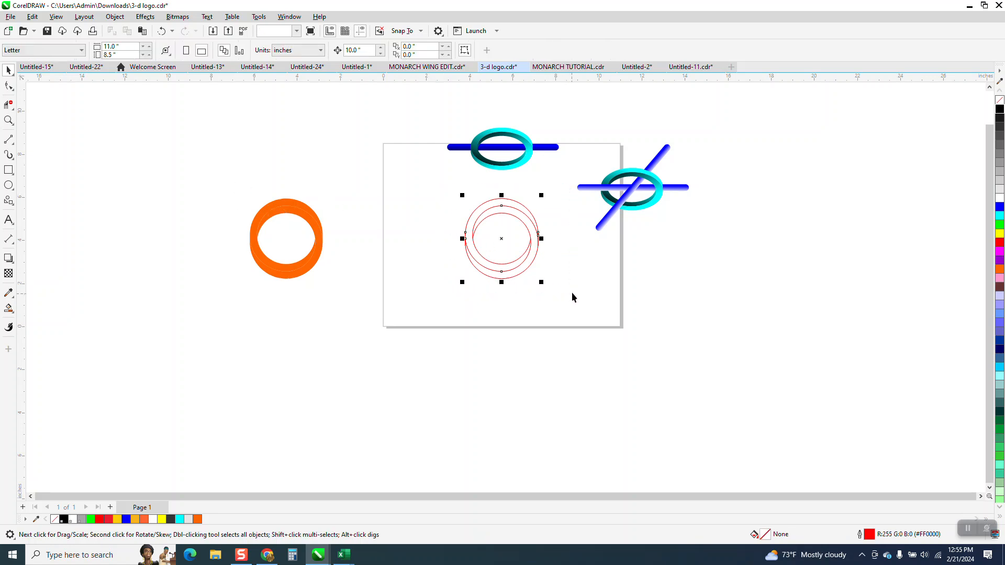
key(Right)
drag(217, 162, 416, 296)
key(Right)
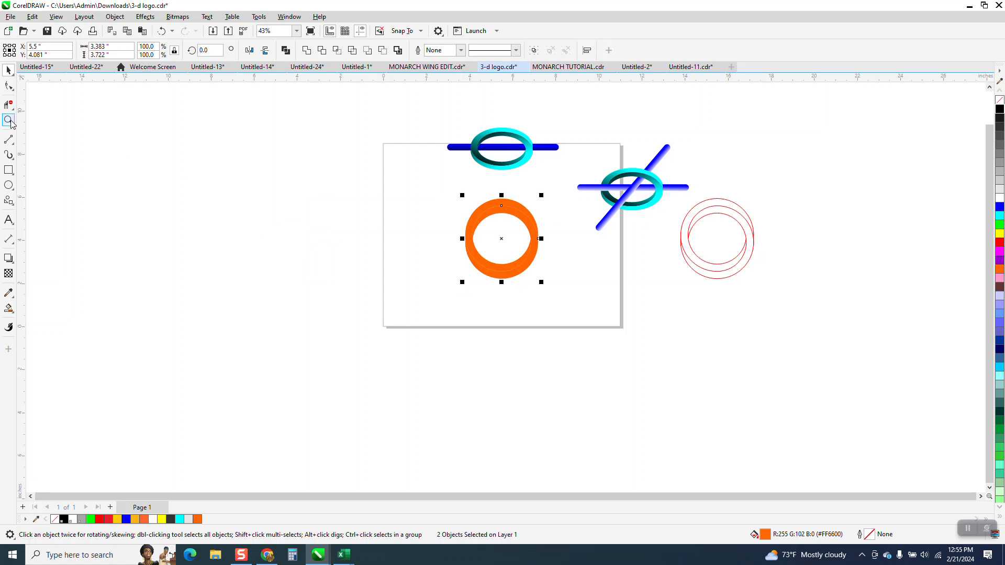
Give the upper orange ring shape a linear fountain fill from its upper right to beyond its lower left, ending in black
click(8, 120)
drag(432, 164, 581, 302)
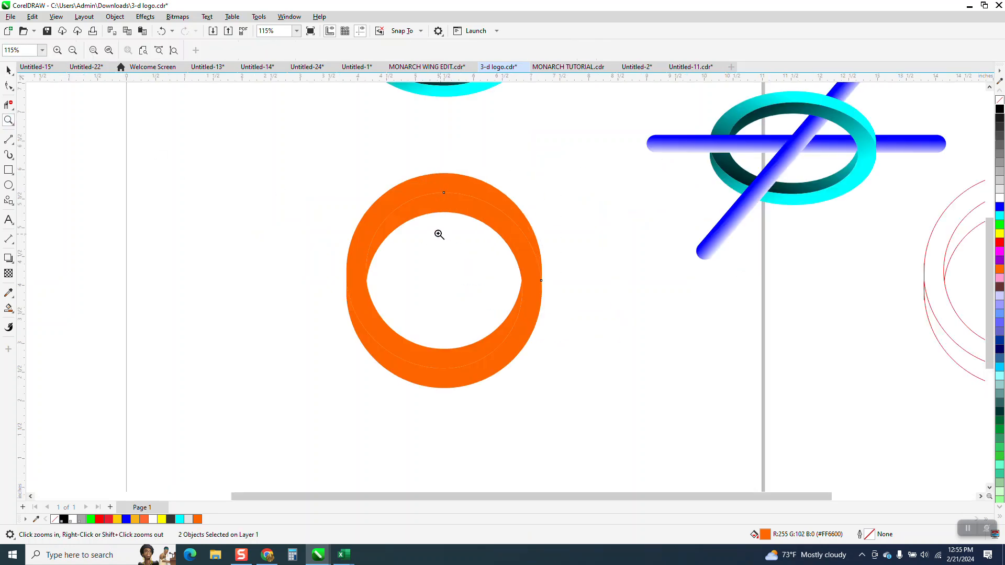
click(12, 74)
click(36, 71)
click(191, 124)
click(467, 187)
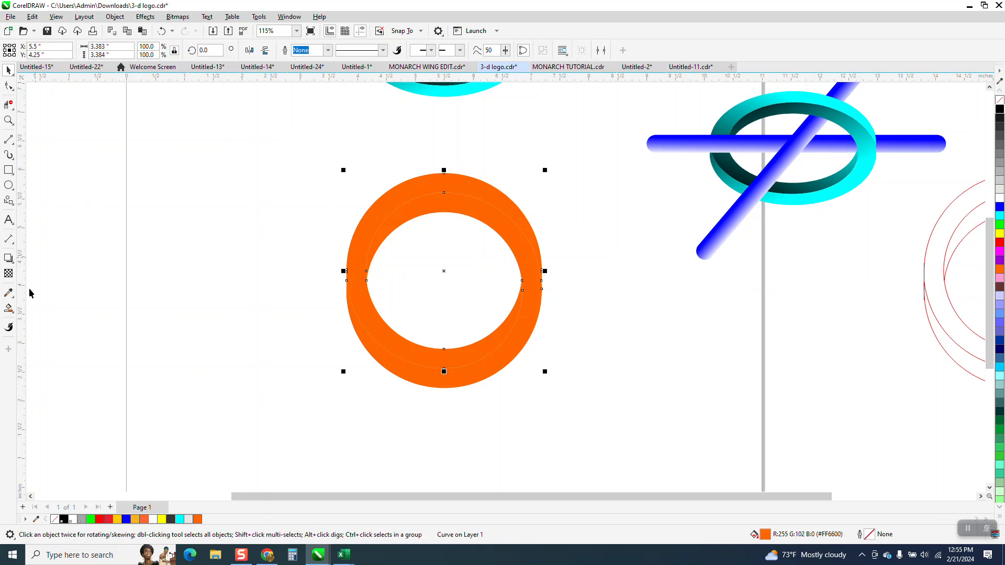
click(12, 313)
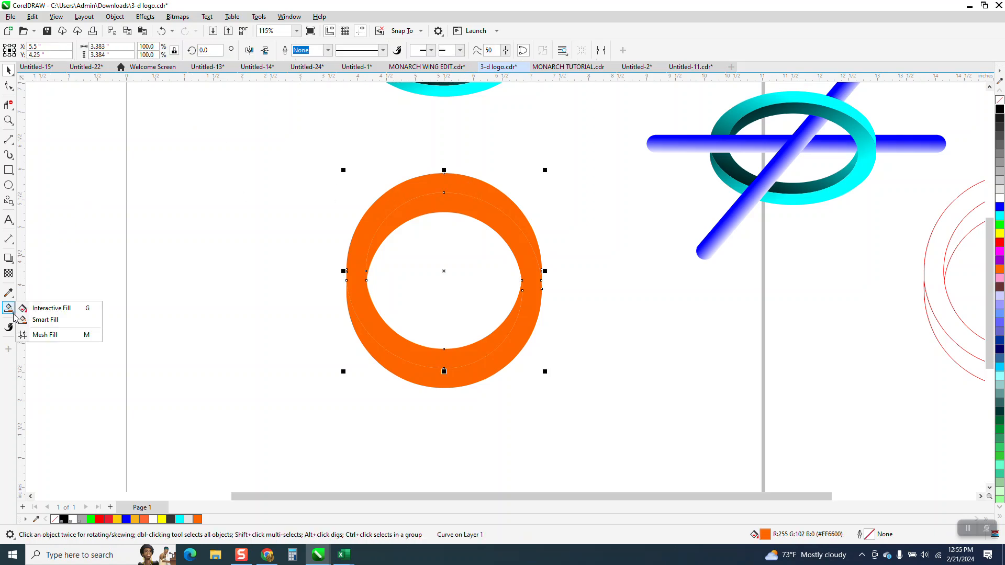
click(49, 308)
drag(494, 192, 297, 351)
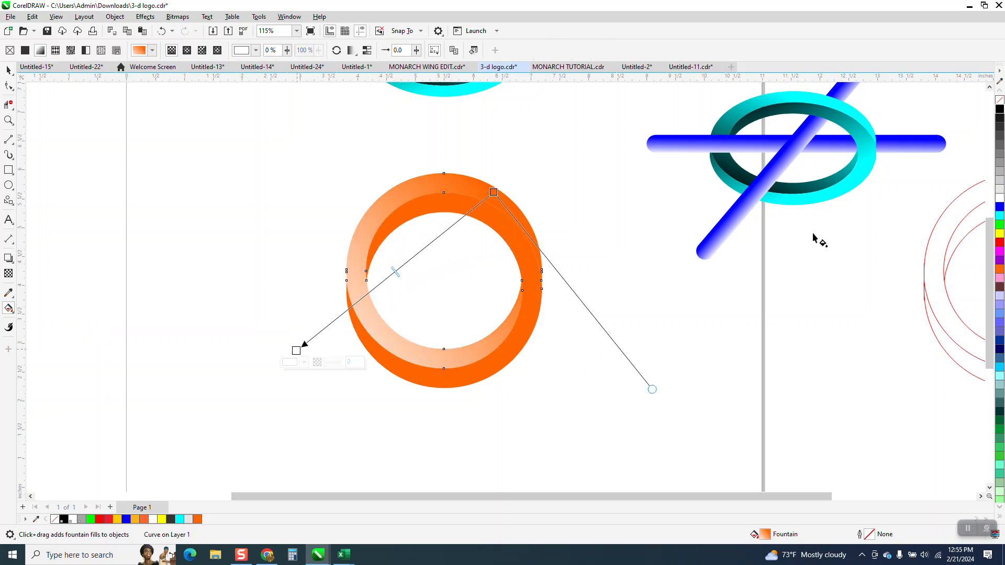
drag(1000, 109, 299, 351)
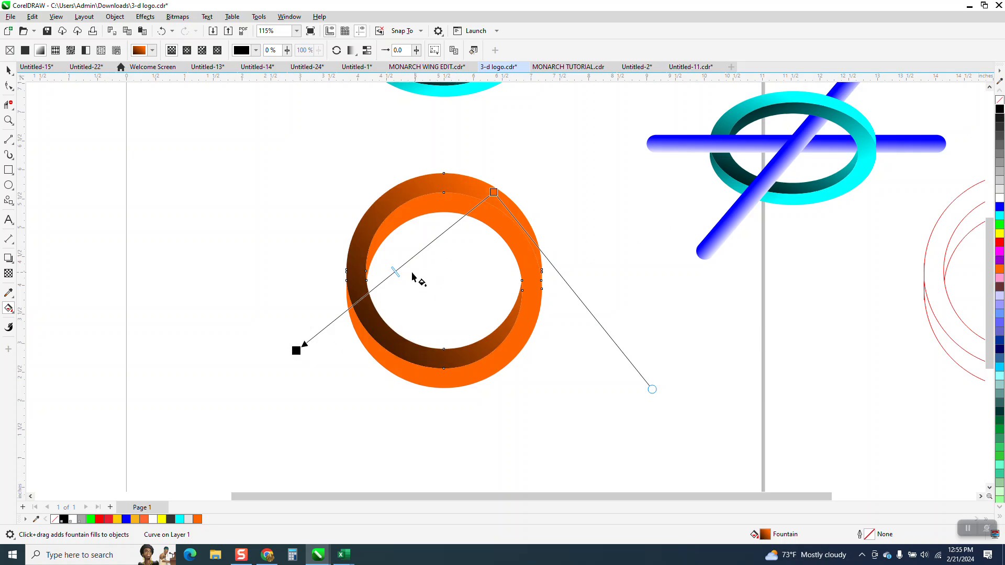
Swing the upper ring gradient's black end to just below the ring and shift its midpoint close to the black end
drag(376, 292, 382, 415)
click(296, 350)
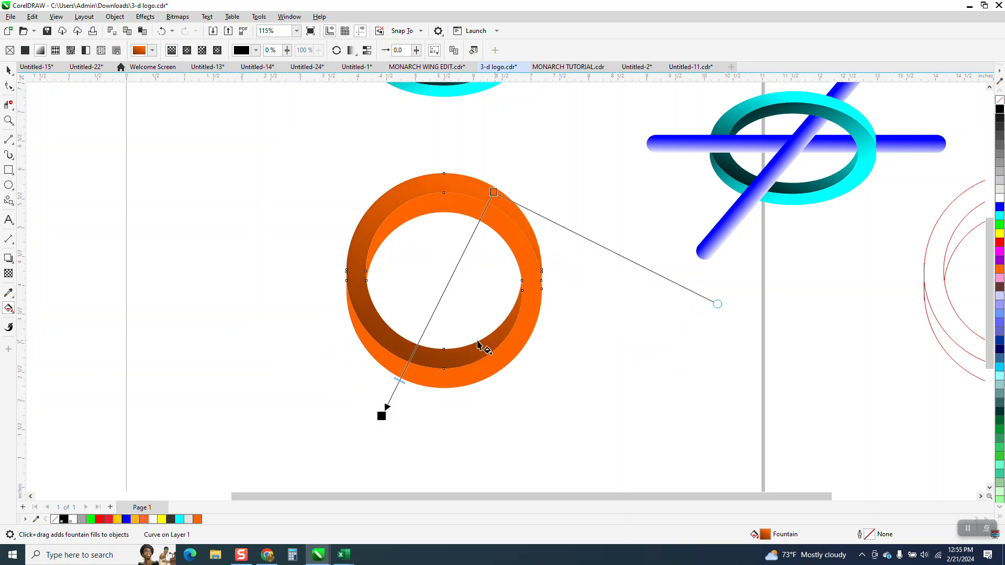
click(8, 71)
click(244, 164)
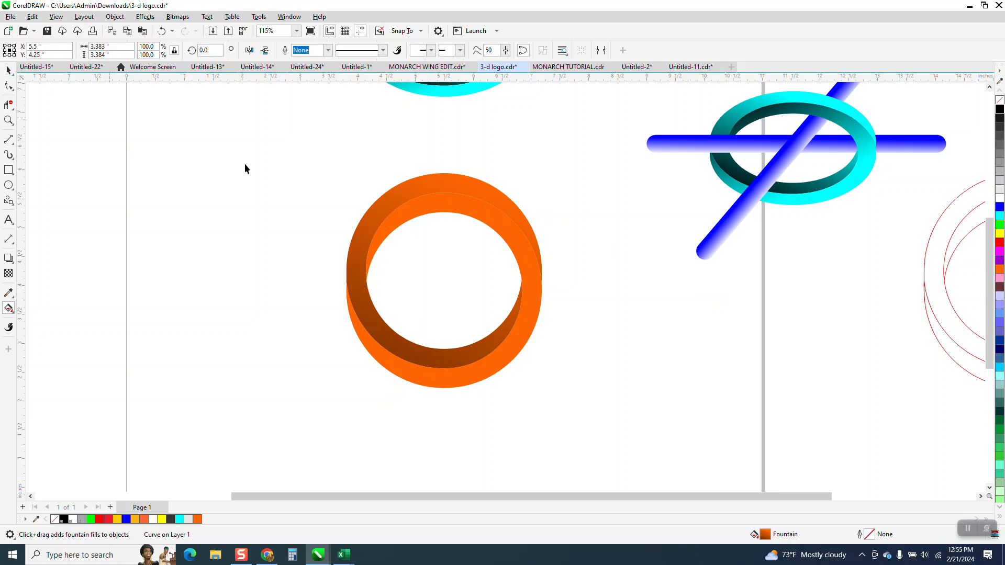
Give the lower orange ring shape a fountain fill from upper left to lower right, ending in black, with the midpoint near the black end
click(424, 209)
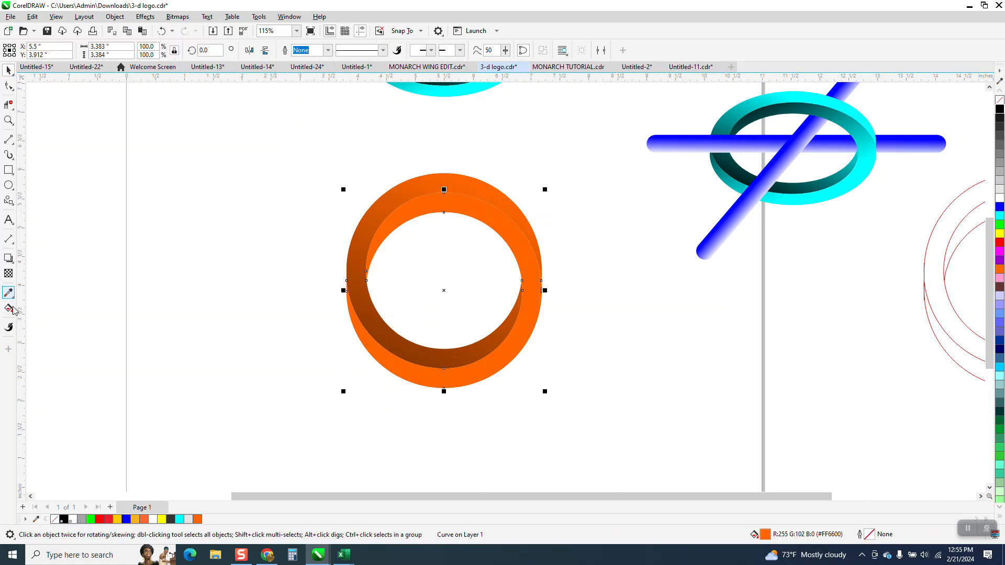
click(14, 313)
click(22, 310)
drag(399, 215, 560, 364)
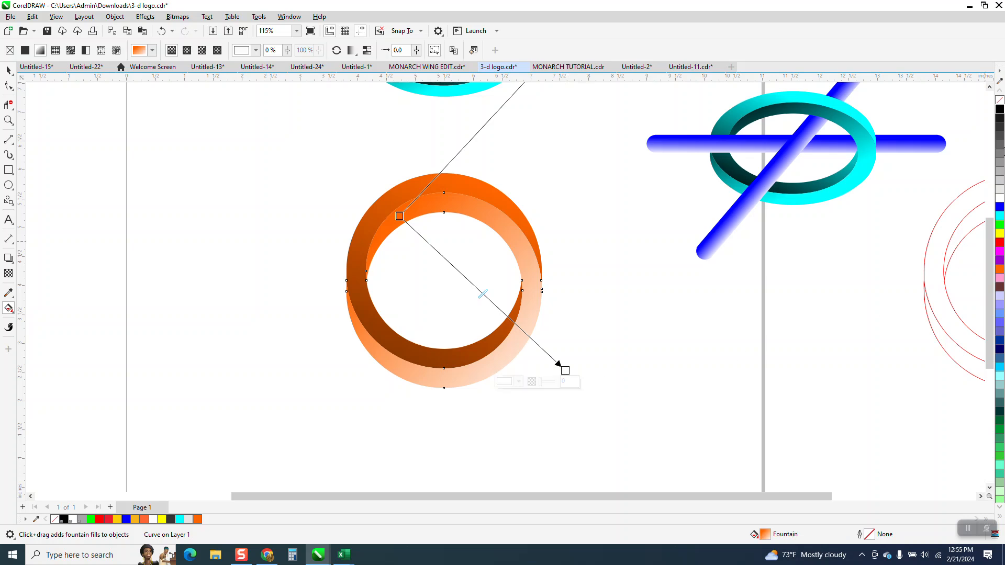
drag(1001, 115, 555, 364)
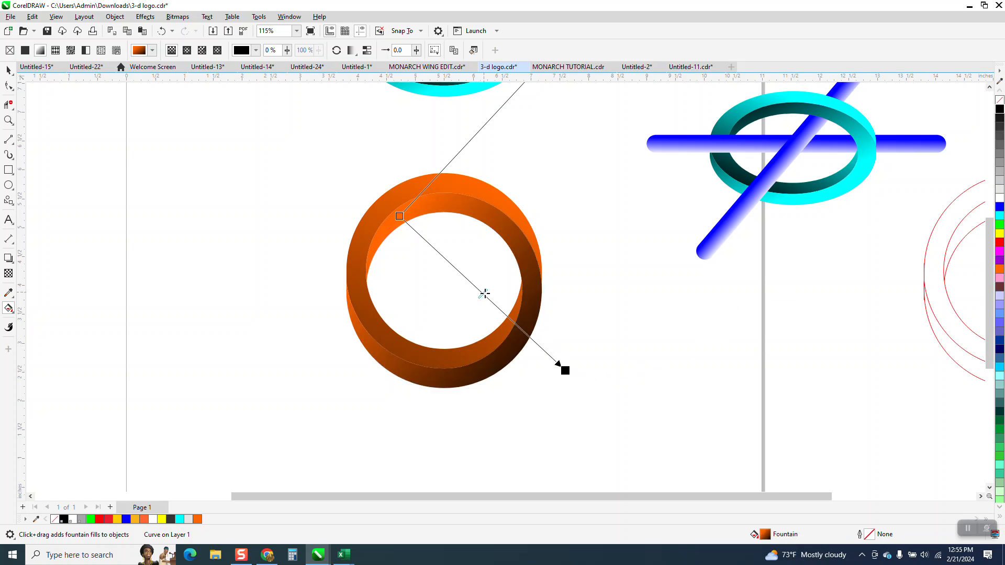
drag(523, 341, 528, 336)
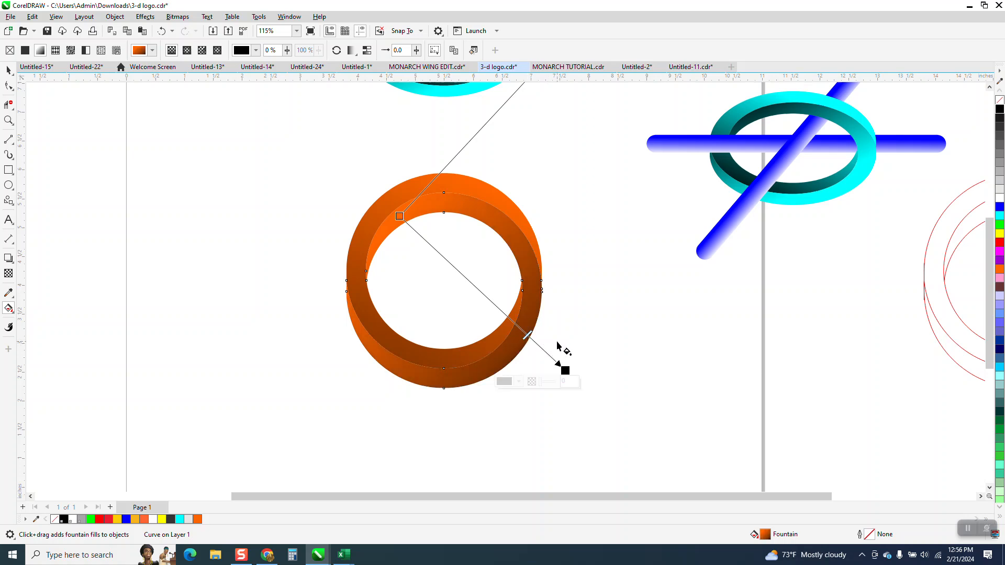
drag(529, 335, 549, 355)
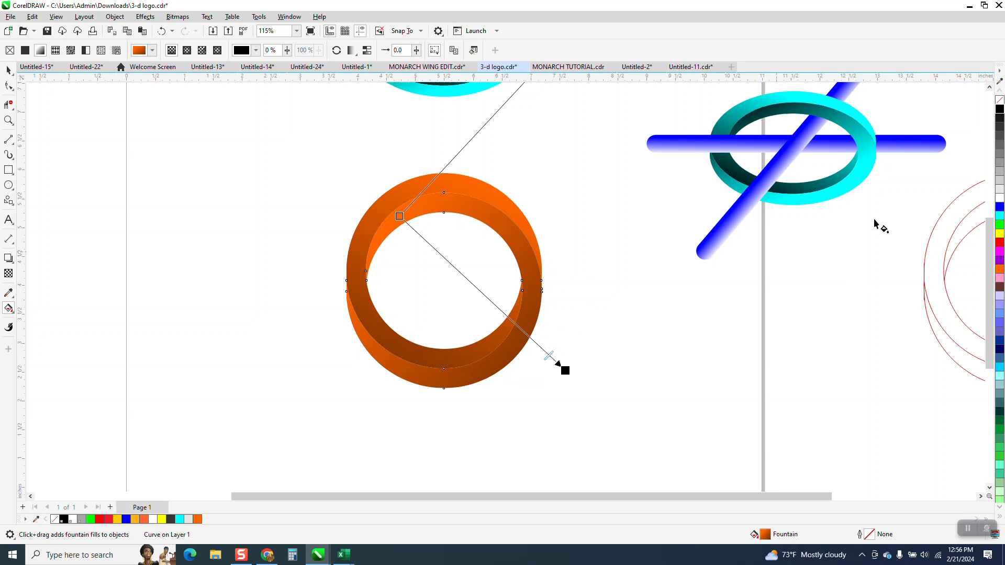
Change the orange start colour of both ring gradients to cyan
drag(998, 223, 403, 220)
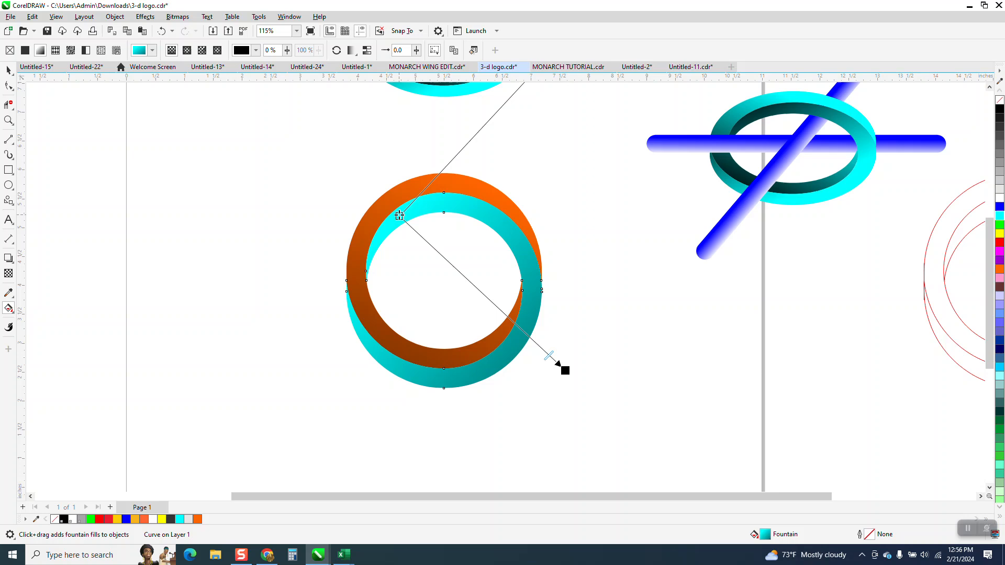
click(456, 186)
drag(1000, 217, 494, 193)
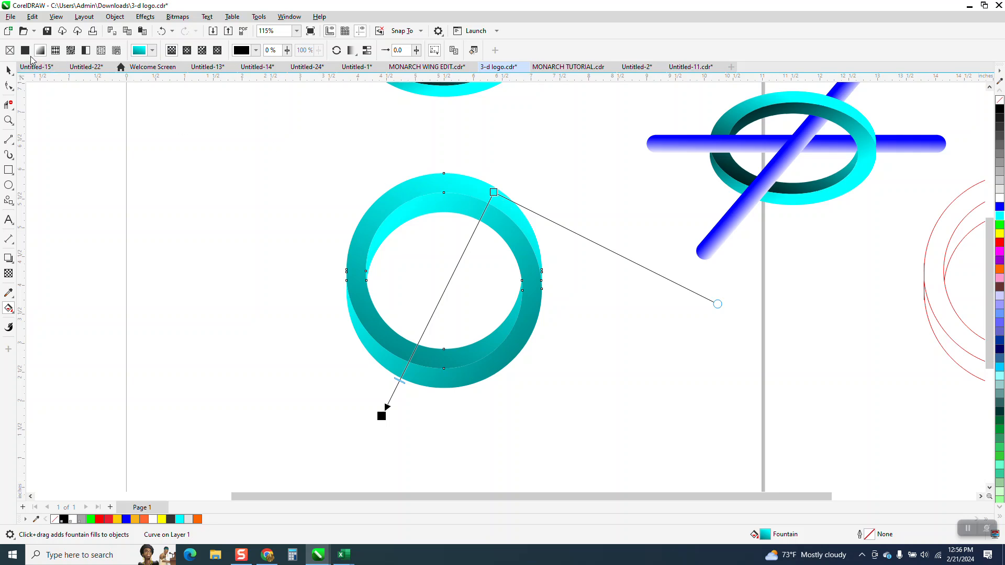
Group the two ring shapes and squash the group vertically to about 51% height, keeping its top edge in place
click(9, 70)
drag(217, 134, 582, 434)
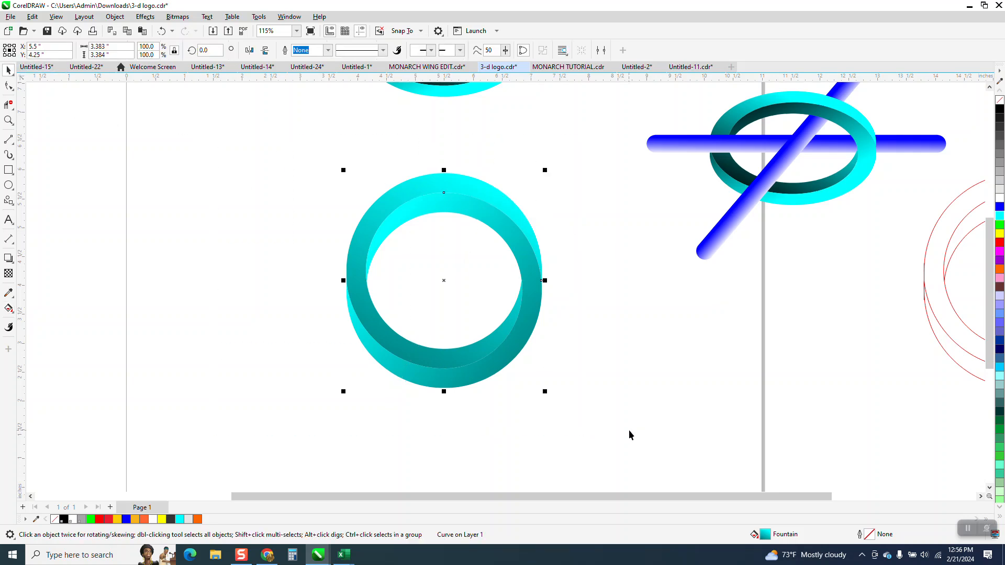
scroll(490, 371, down, 1)
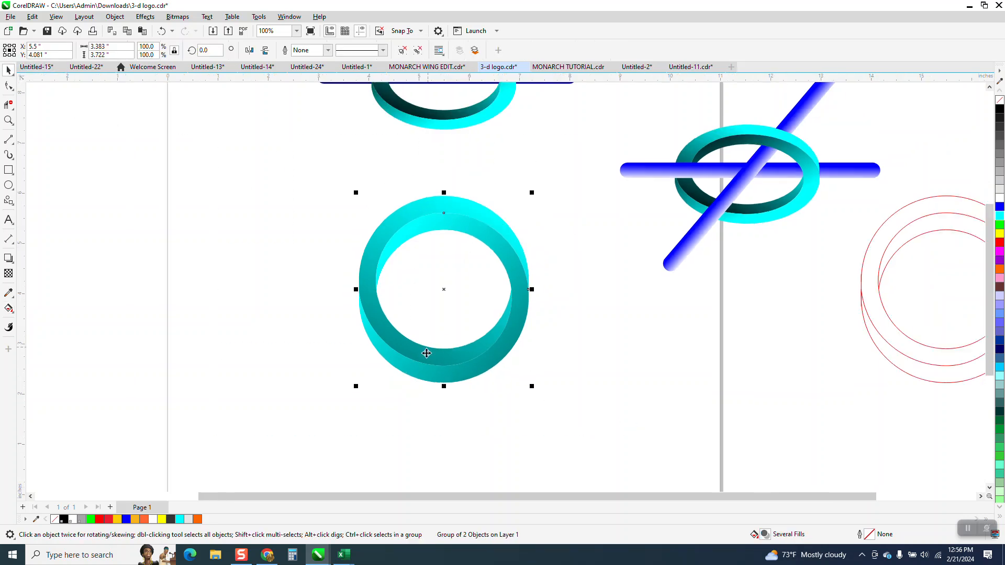
drag(444, 387, 442, 294)
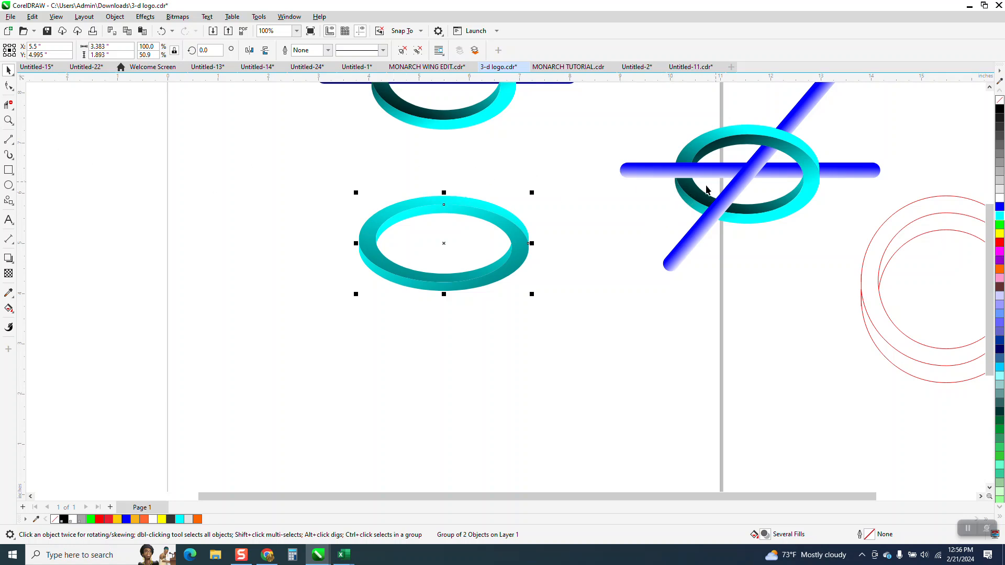
Draw a straight diagonal line across the flattened ring from upper right to lower left, about 2.95 by 3.37 inches in extent
click(9, 120)
drag(389, 229, 626, 323)
scroll(514, 301, down, 2)
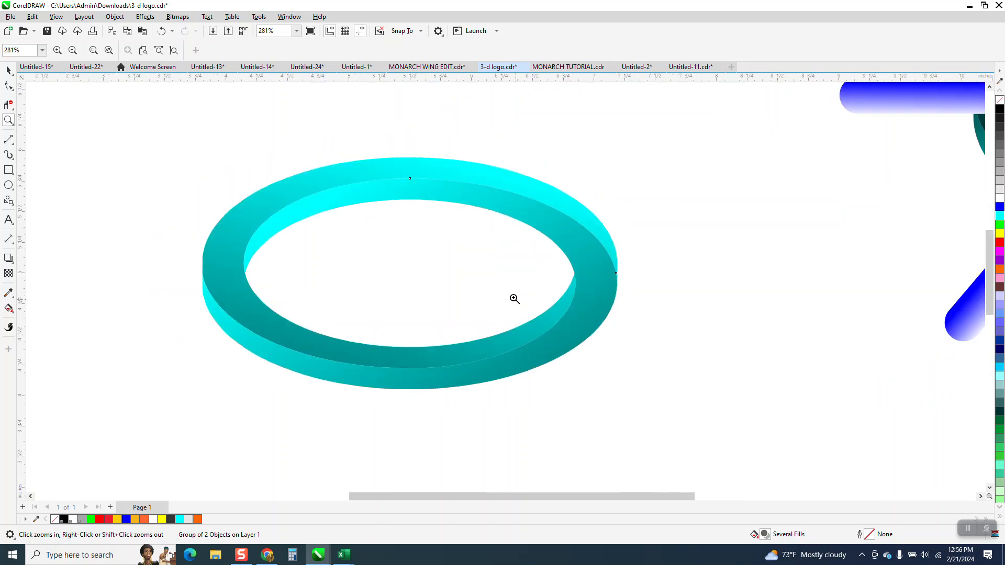
click(13, 144)
click(41, 151)
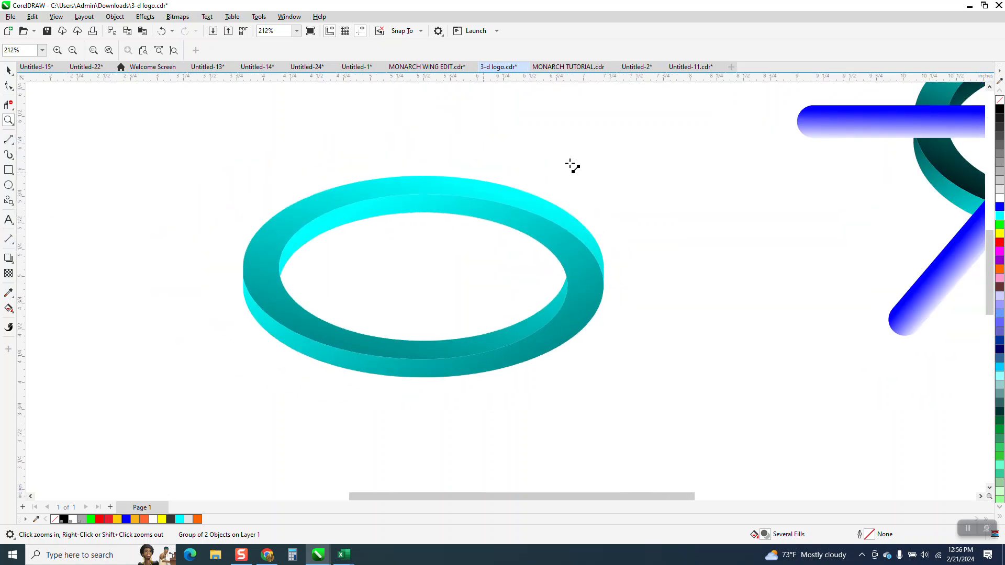
drag(574, 115, 258, 474)
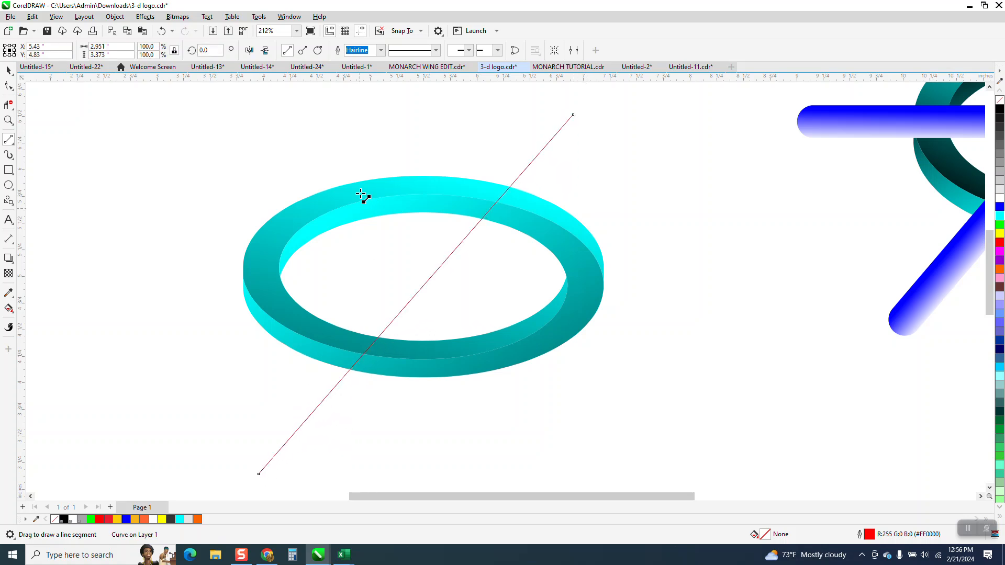
Set the diagonal line's outline width to 0.25 in
click(382, 51)
click(359, 160)
click(381, 50)
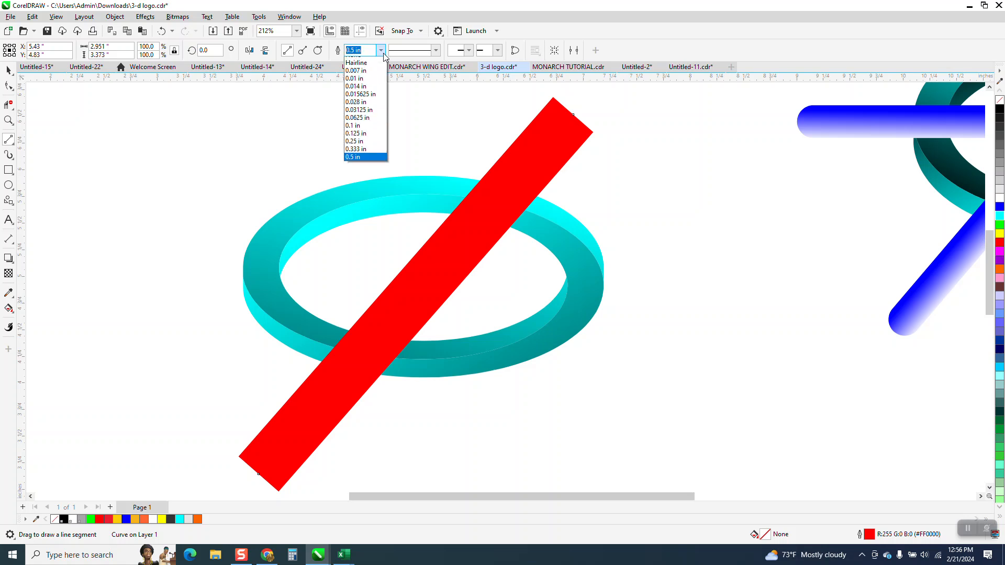
click(365, 152)
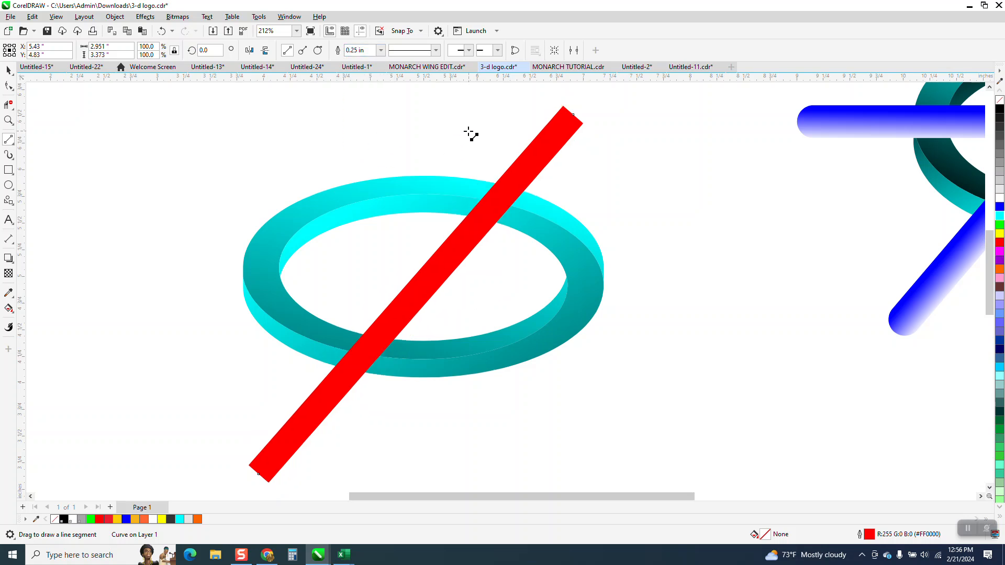
Give the thick diagonal line round line caps
key(F12)
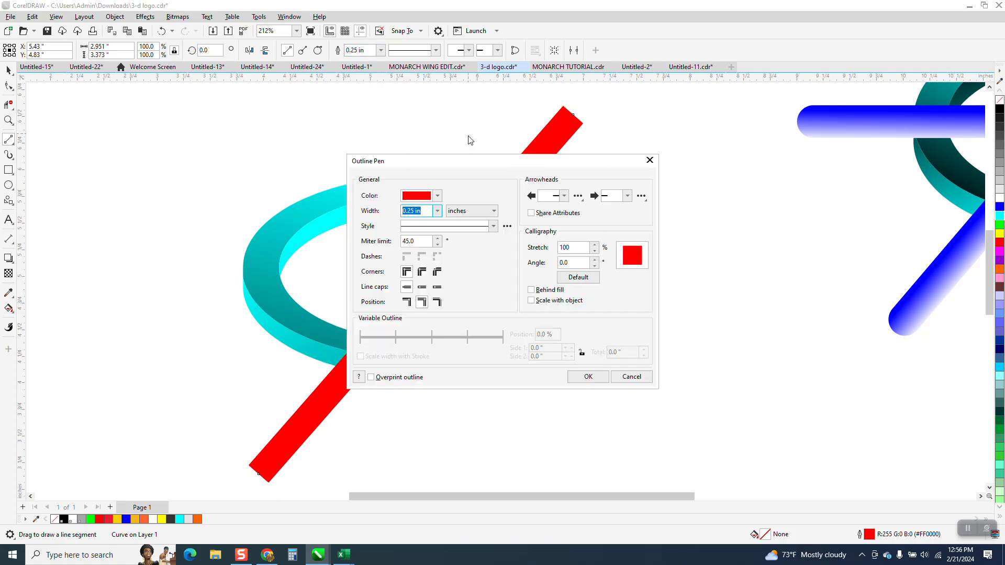
click(423, 288)
click(593, 378)
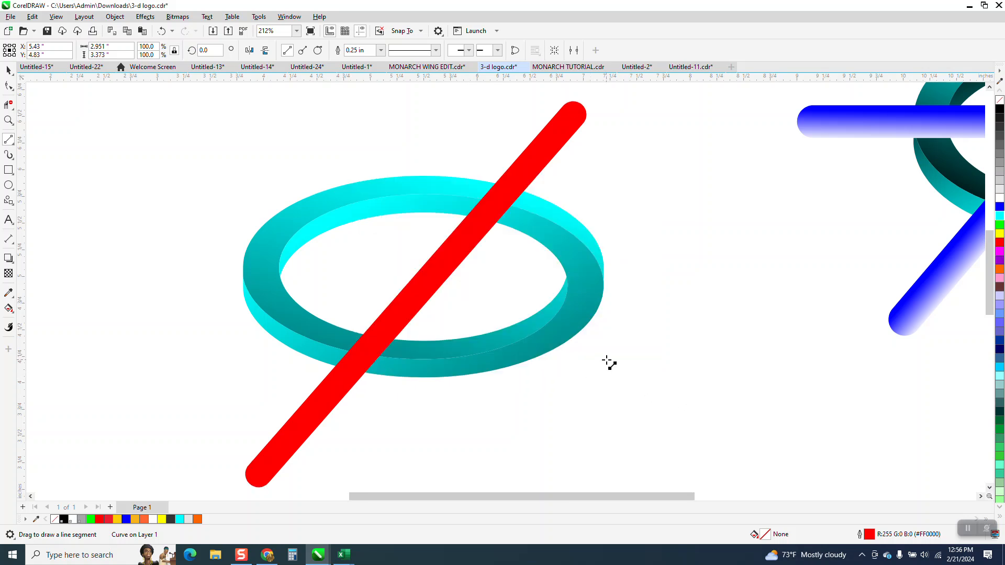
Convert the rounded diagonal line's outline to an object with no fill and a black hairline outline
click(116, 17)
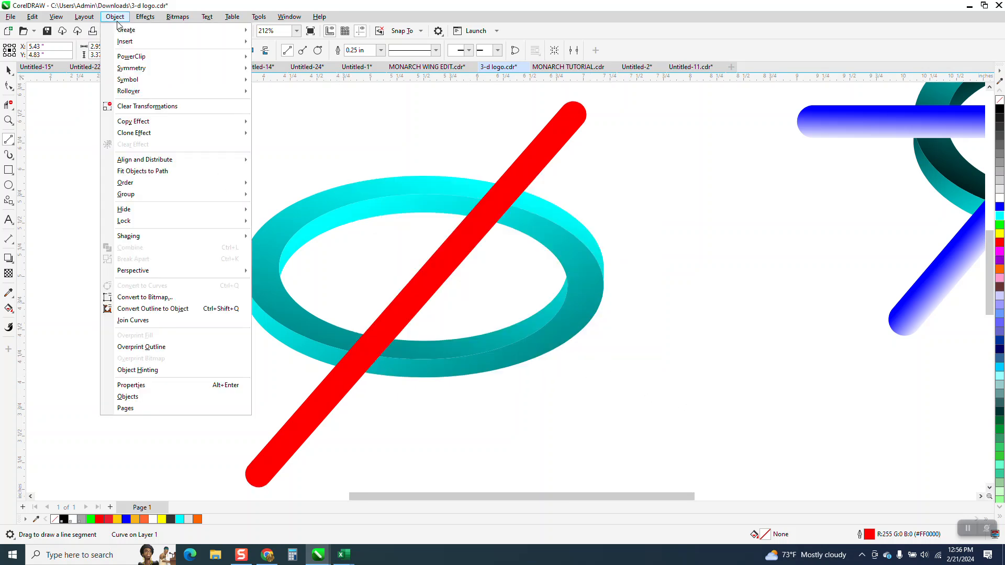
click(153, 309)
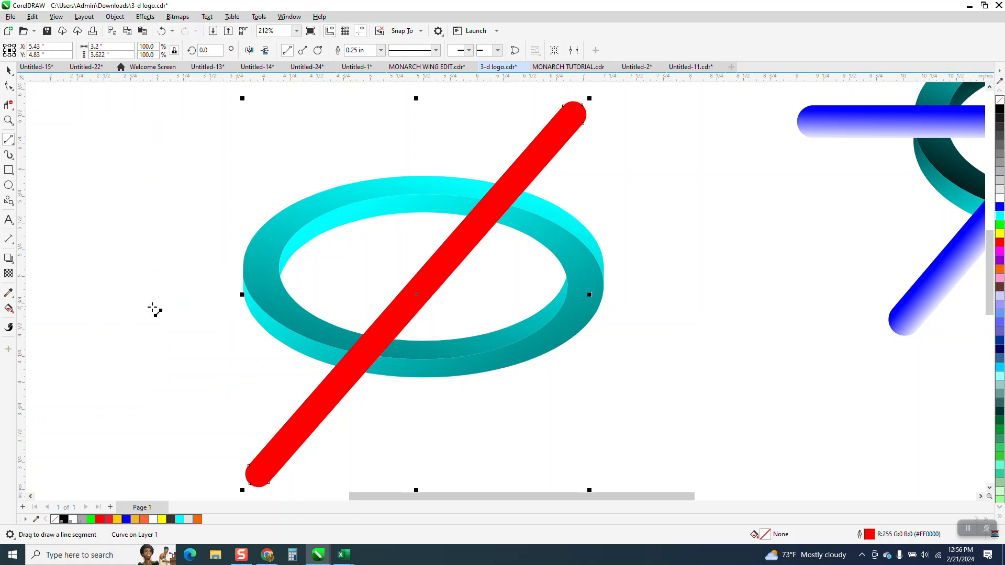
click(1000, 101)
right_click(1000, 109)
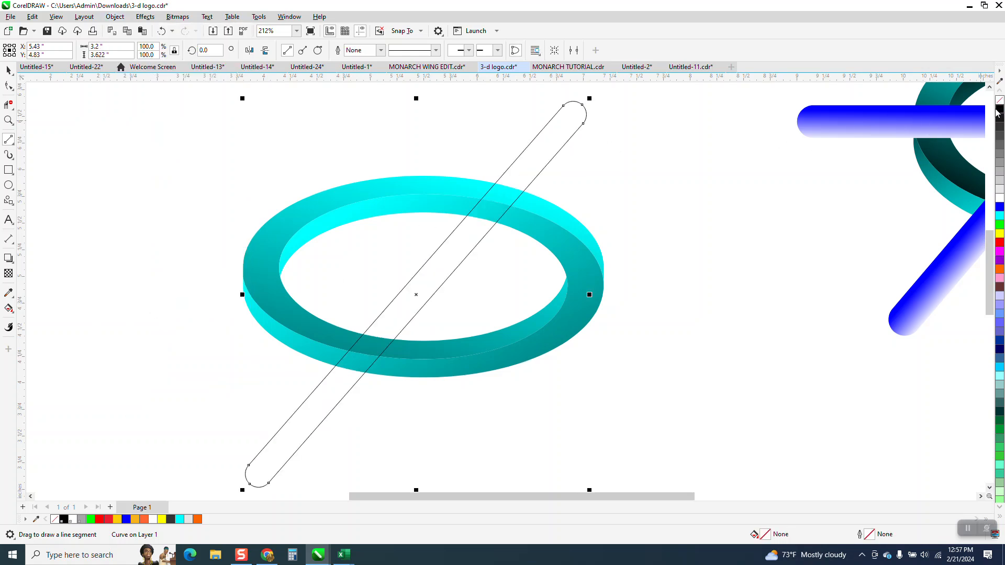
Try to Smart Fill the bar outline in orange where it crosses the ring's opening, and undo the fill
click(13, 312)
click(53, 321)
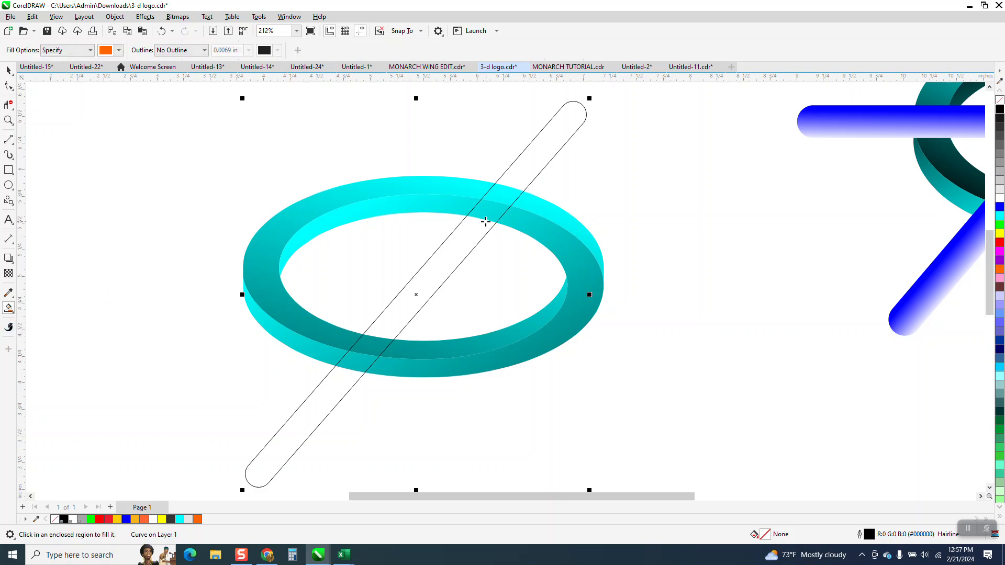
click(486, 222)
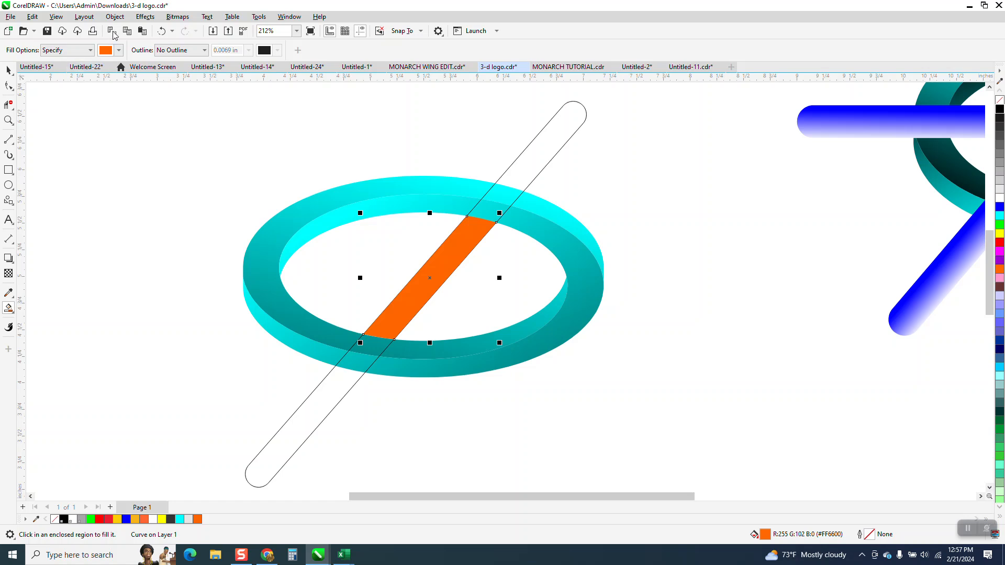
click(161, 31)
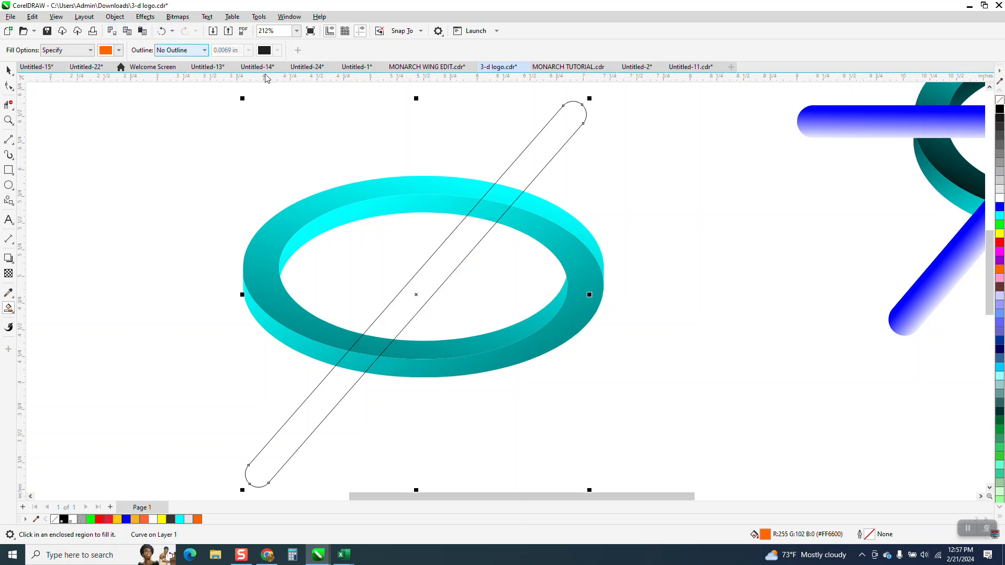
Move the hairline bar outline 10 inches to the left, off the page and clear of the ring
click(8, 70)
click(554, 156)
key(Left)
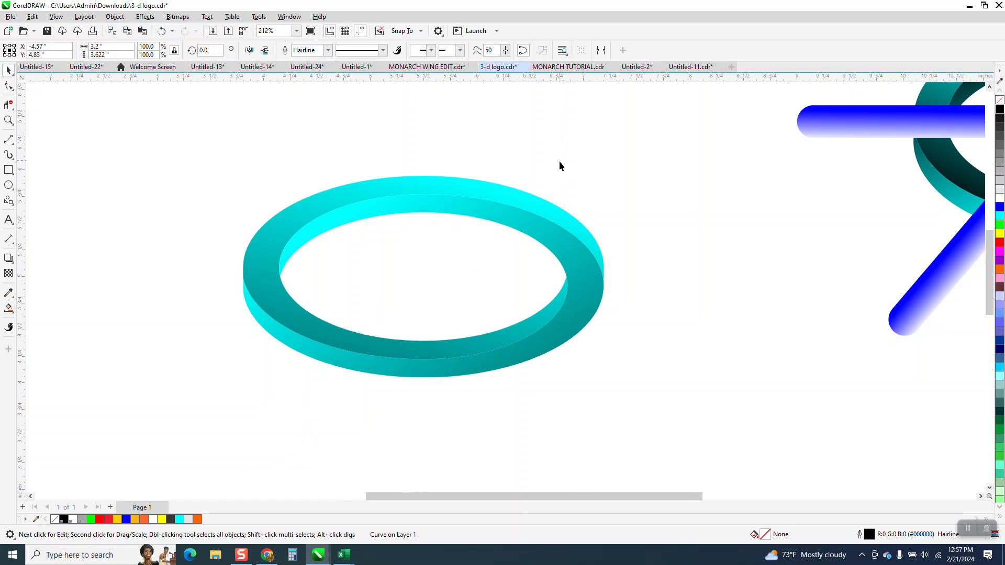
Smart Fill the bar outline in orange and move the filled copy 10 inches right, back across the ring
scroll(576, 183, down, 4)
click(8, 308)
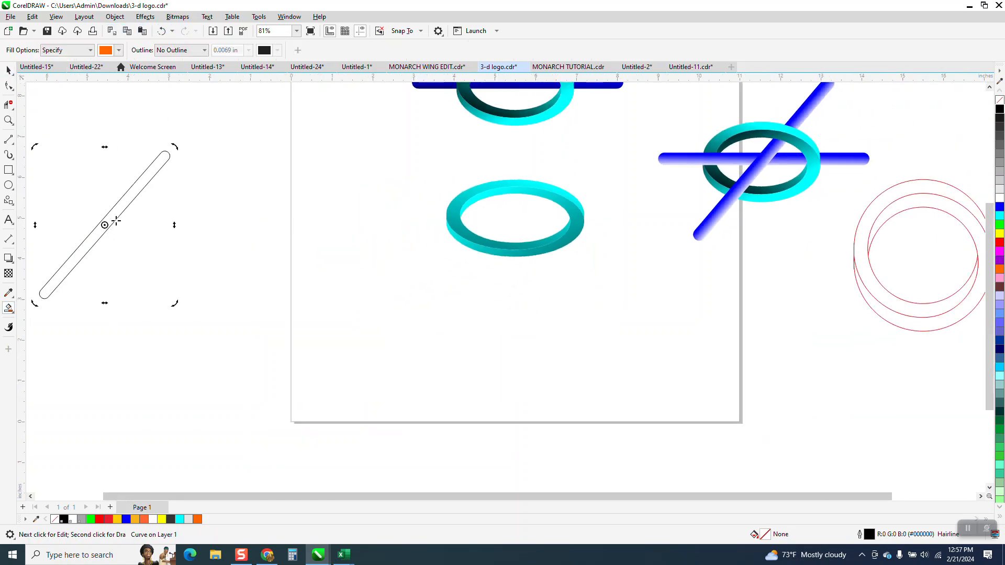
click(112, 218)
key(Right)
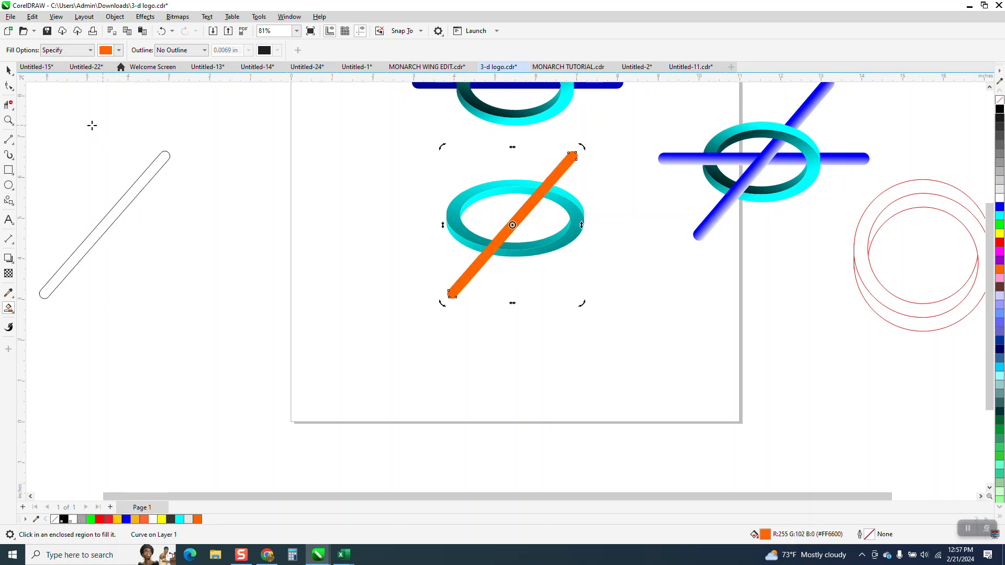
Apply a linear fountain fill from orange to white across the width of the orange bar
click(8, 121)
drag(427, 134, 643, 341)
click(8, 70)
click(275, 243)
click(484, 260)
click(13, 313)
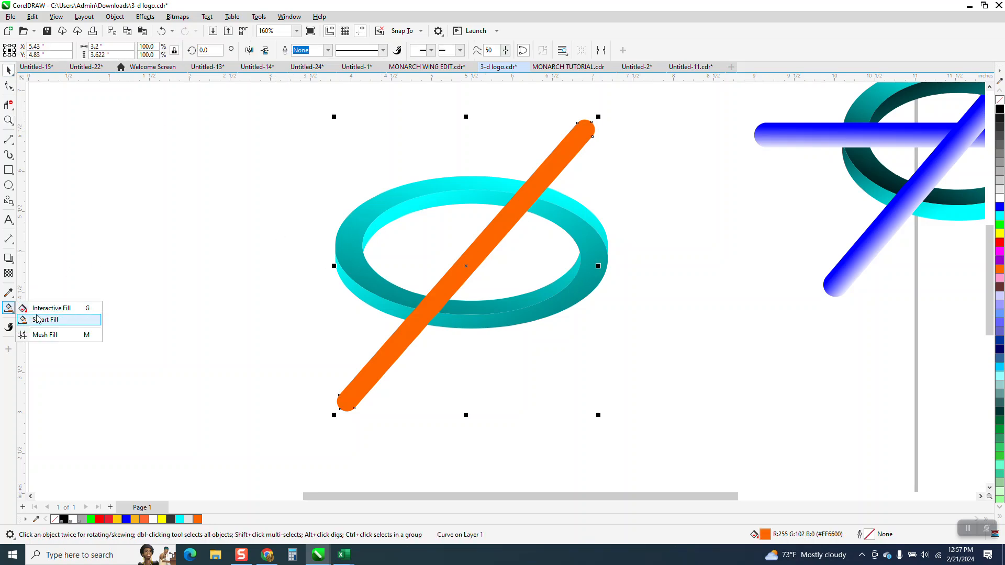
click(43, 307)
drag(461, 260, 482, 276)
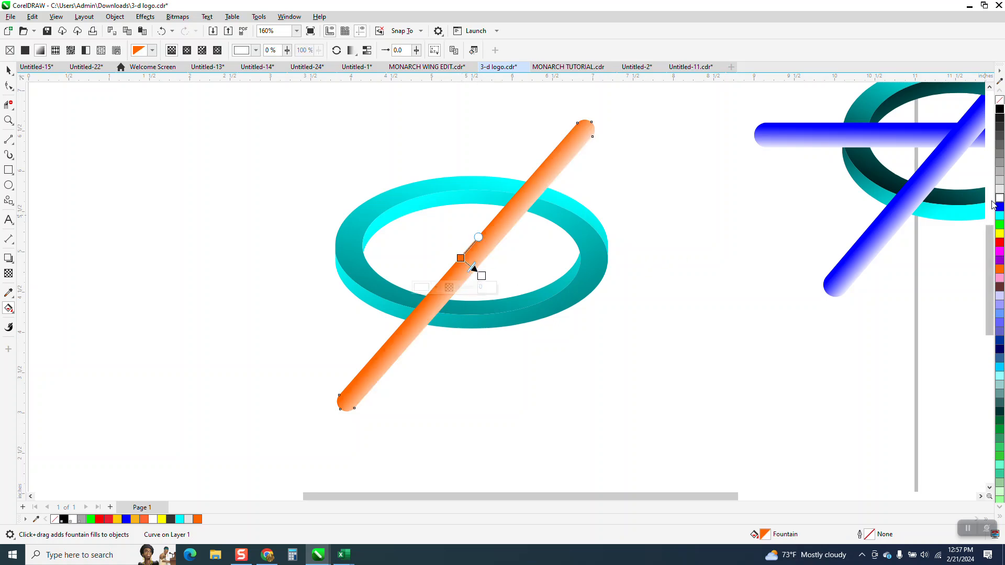
Change the white end of the bar's gradient to black and adjust the gradient's direction
drag(873, 184, 489, 282)
mouse_move(484, 230)
mouse_down()
mouse_move(465, 223)
mouse_move(484, 229)
mouse_up()
key(space)
click(486, 253)
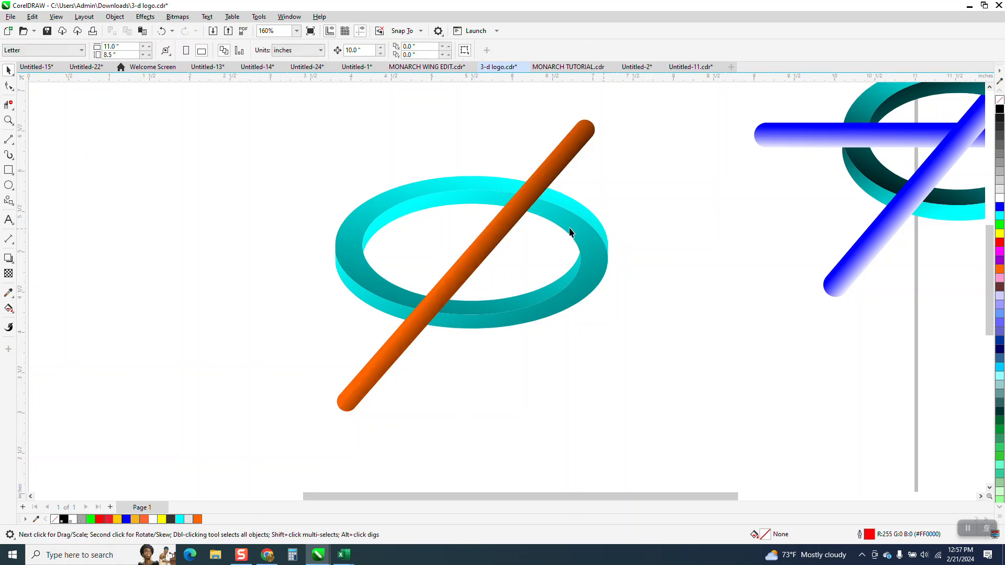
Draw a rectangle about 1.09 by 1.06 inches around the spot where the bar crosses the ring's lower front
click(9, 170)
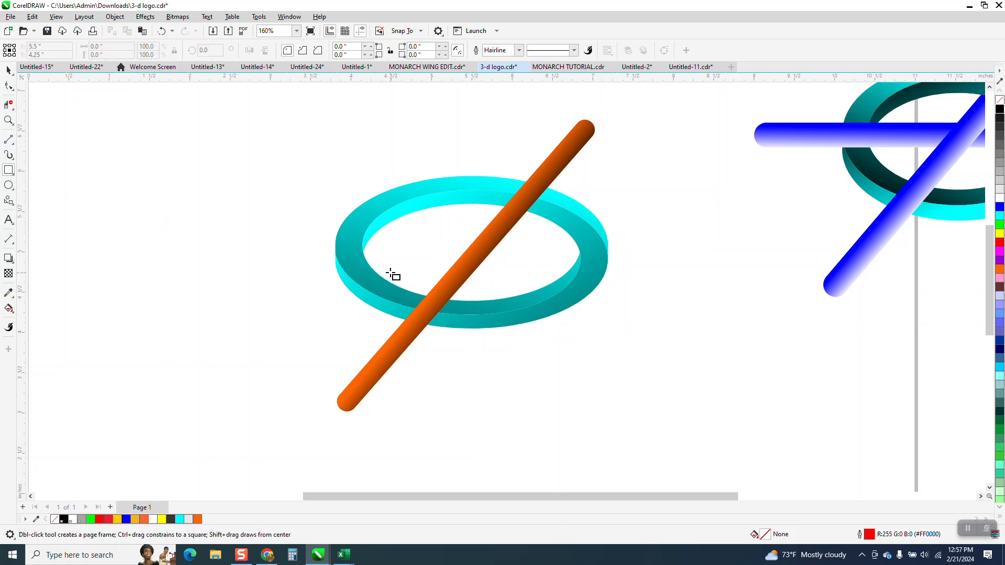
mouse_move(388, 270)
mouse_down()
mouse_move(419, 343)
mouse_move(477, 356)
mouse_up()
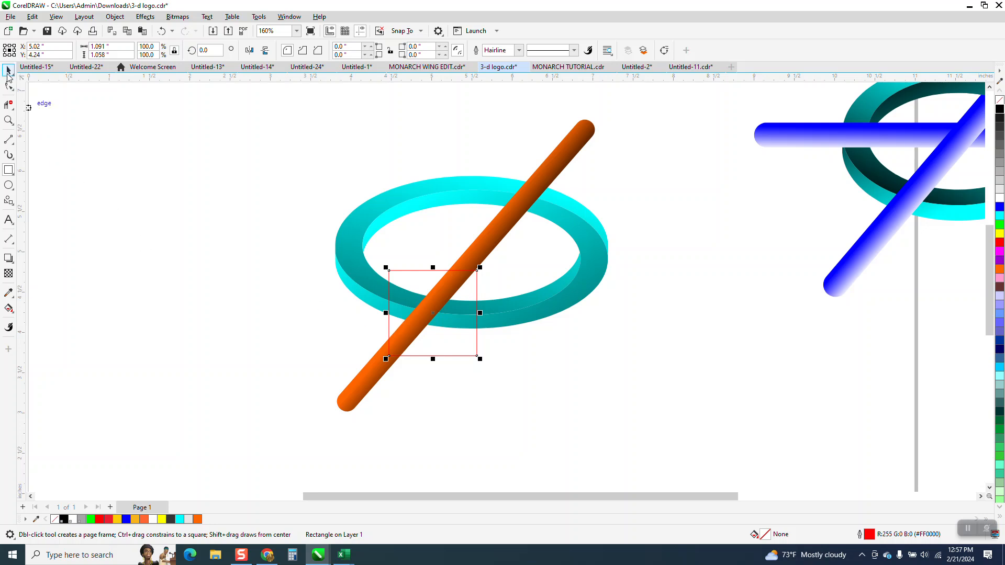
key(space)
Bring the ring group to the front of the page, over the orange bar
click(354, 226)
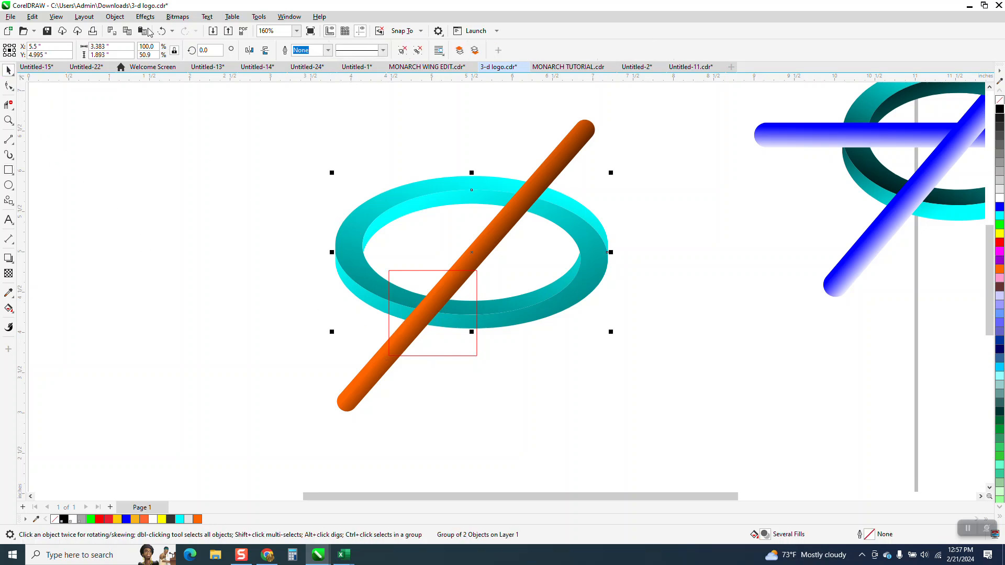
click(115, 16)
mouse_move(145, 187)
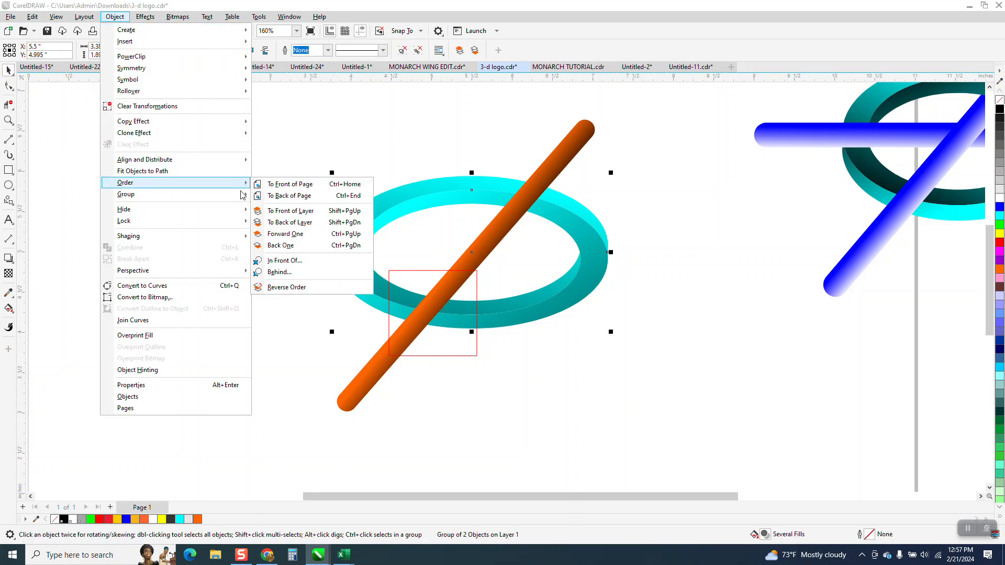
click(306, 185)
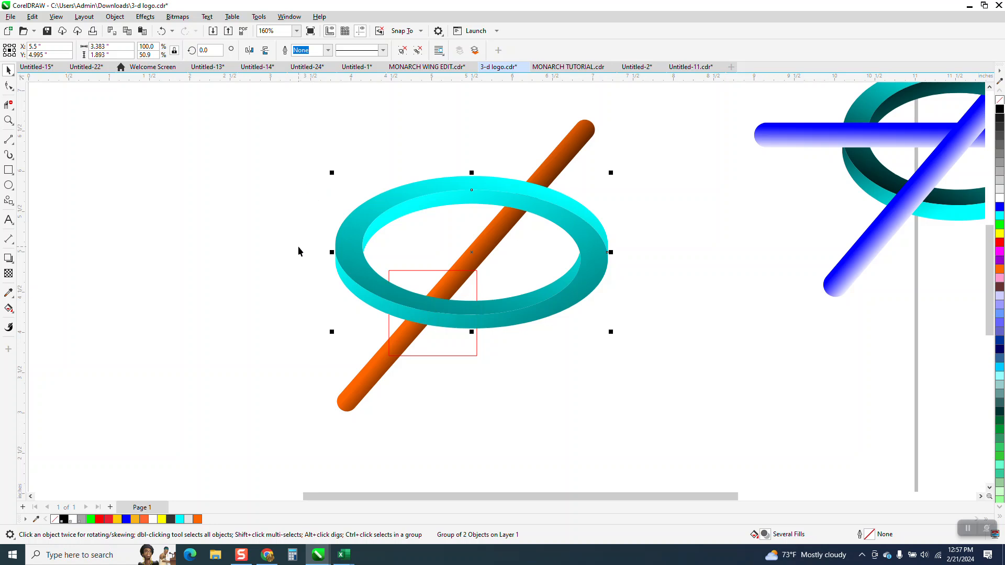
Intersect the rectangle with the ring group and move the resulting ring piece 10 inches left, off the page
click(563, 358)
click(477, 356)
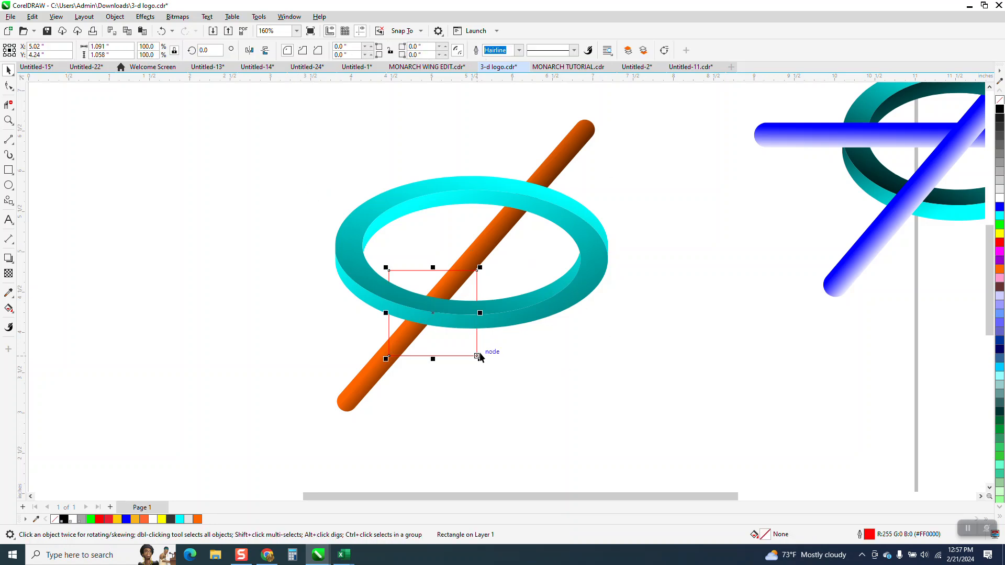
shift+click(505, 319)
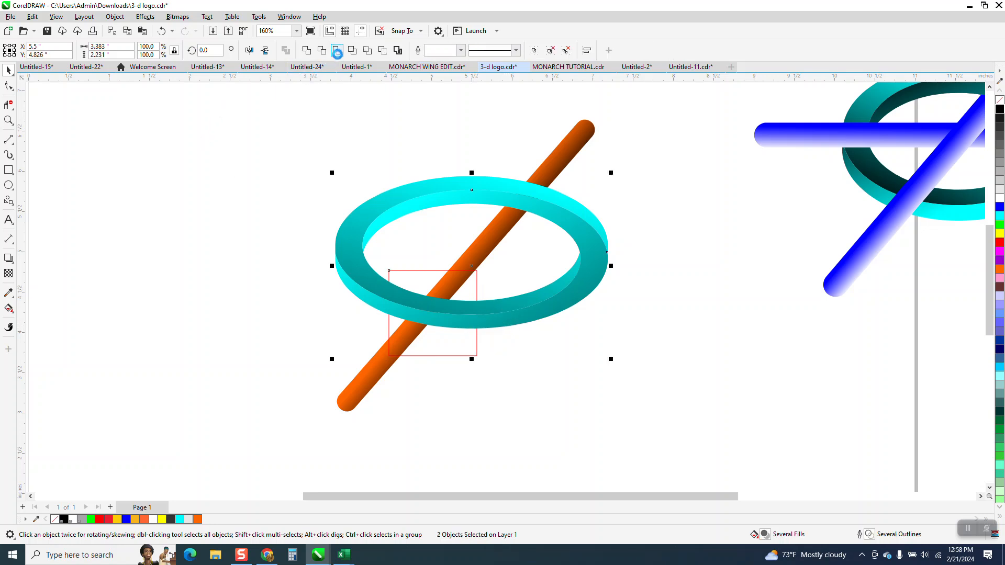
click(337, 50)
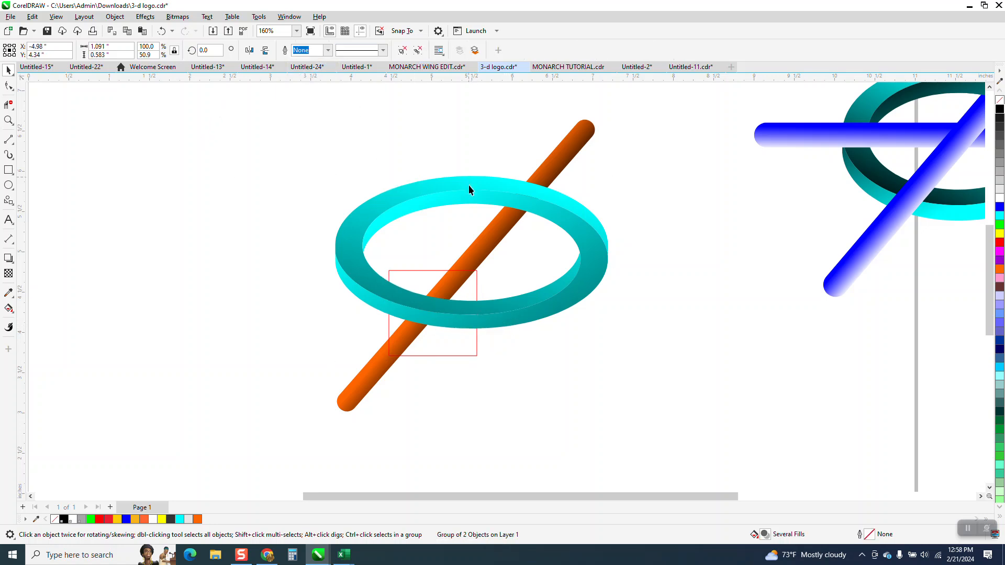
Delete the rectangle around the ring's lower crossing
click(423, 272)
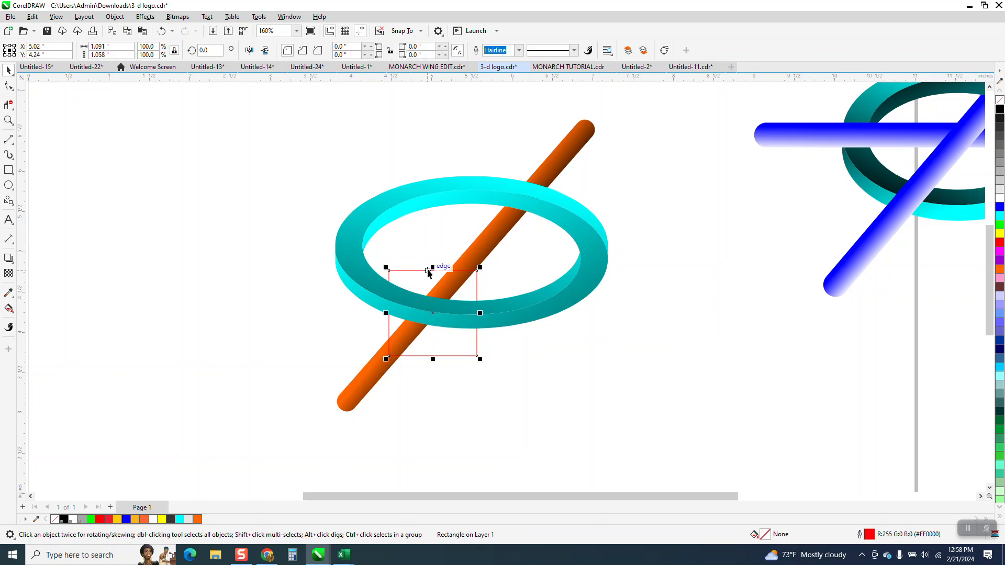
key(Delete)
scroll(428, 267, down, 1)
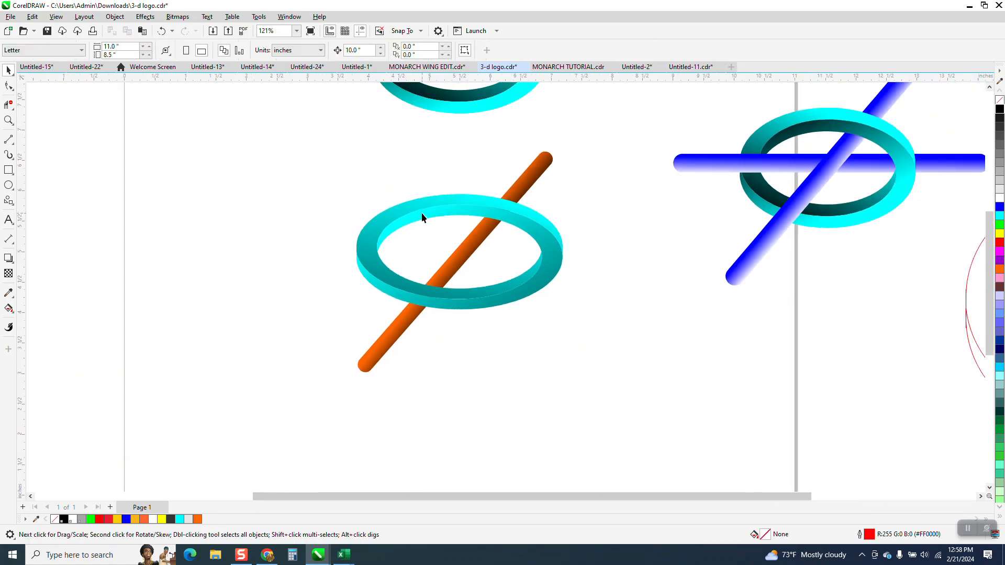
Send the ring group to the back of the page, behind the orange bar
click(424, 212)
click(114, 16)
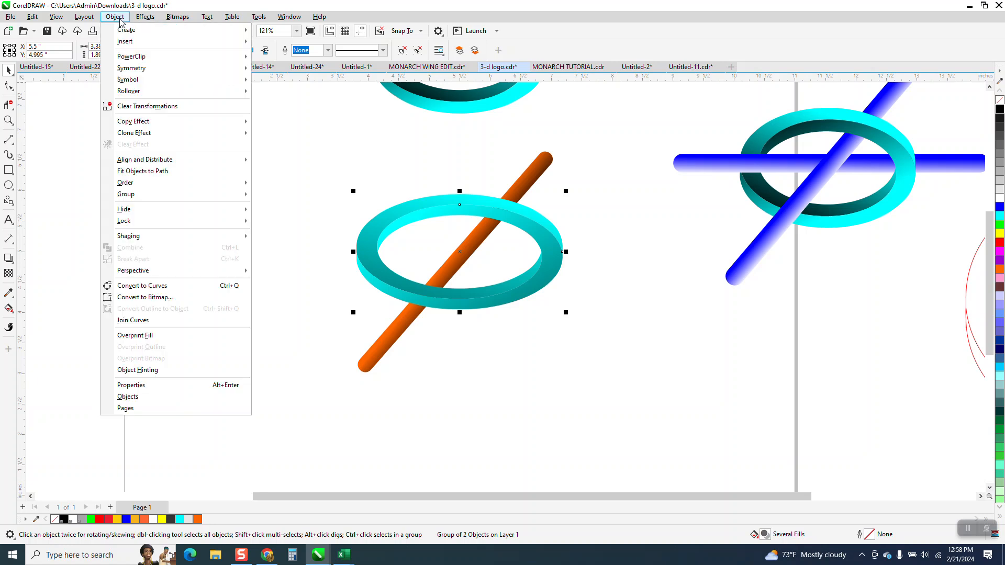
mouse_move(137, 182)
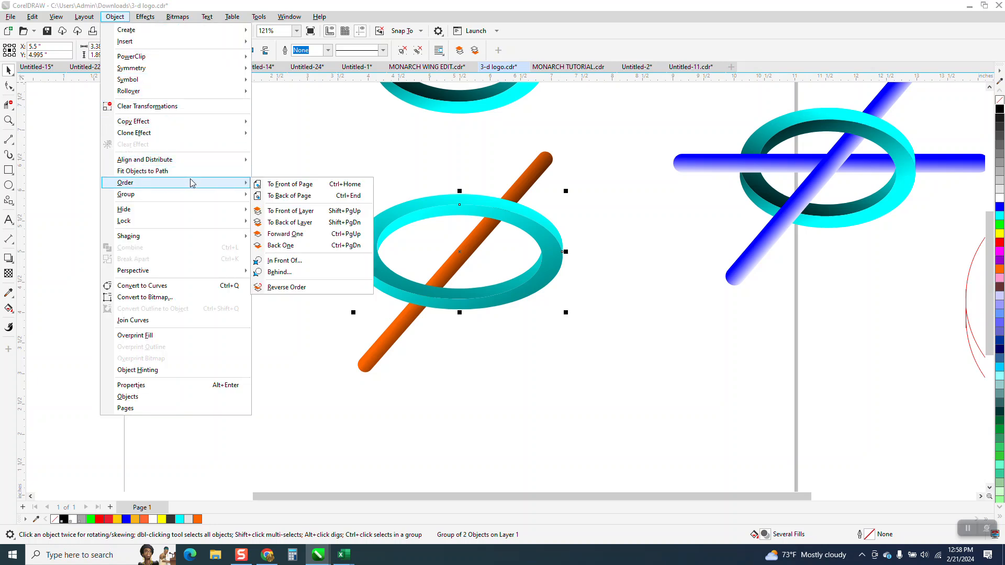
click(269, 188)
Move the cut ring piece 10 inches right so it covers the bar at the ring's lower front
scroll(317, 208, down, 1)
scroll(321, 208, down, 1)
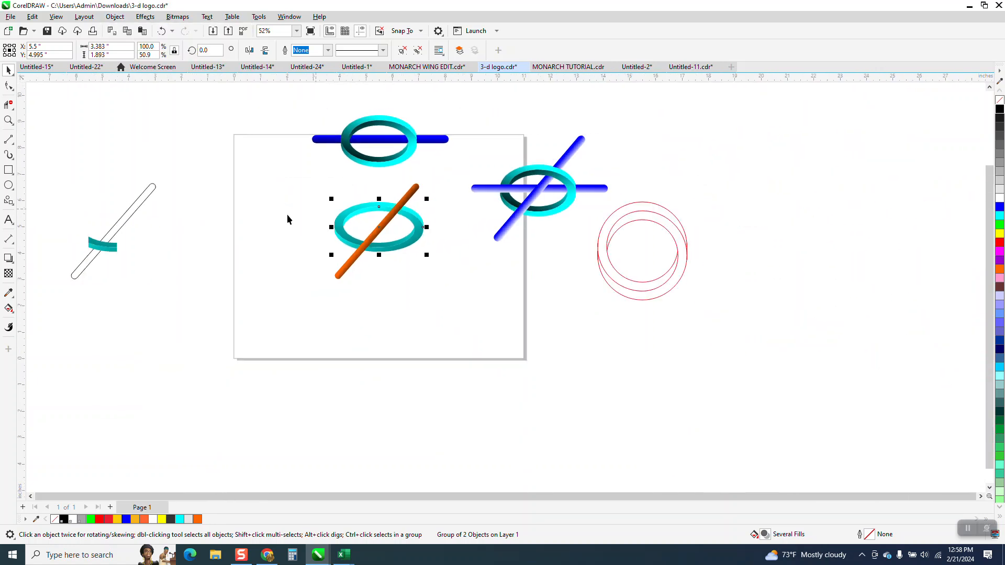
click(115, 247)
key(Right)
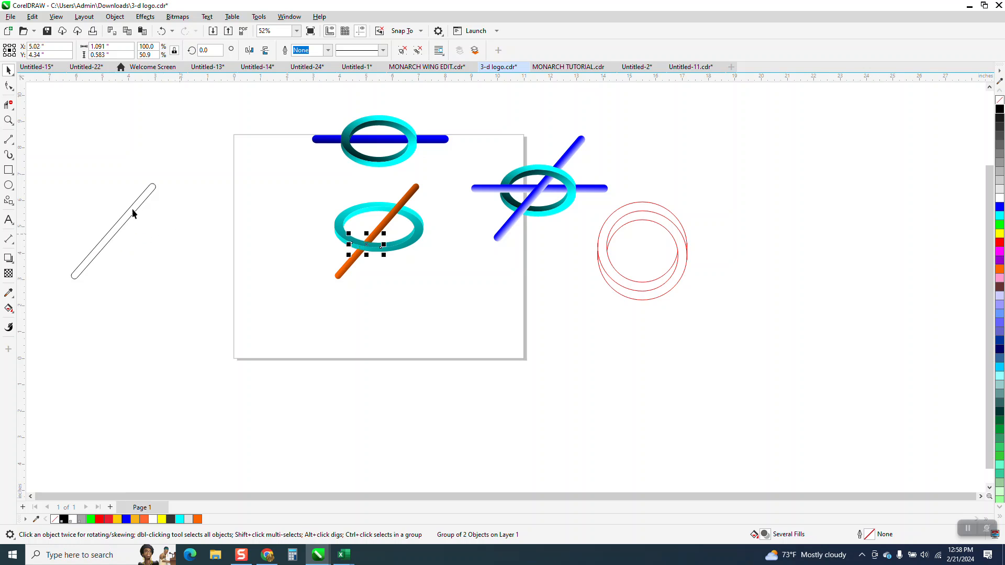
Make a horizontally mirrored copy of the orange bar in place so that the two bars cross over the ring
click(8, 120)
drag(326, 199, 503, 313)
scroll(407, 273, down, 1)
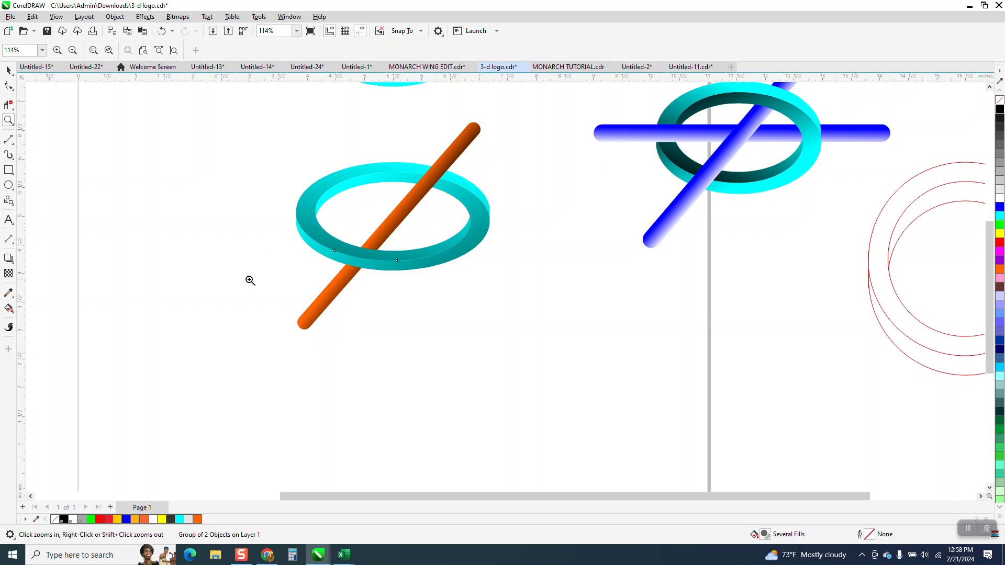
scroll(368, 329, down, 1)
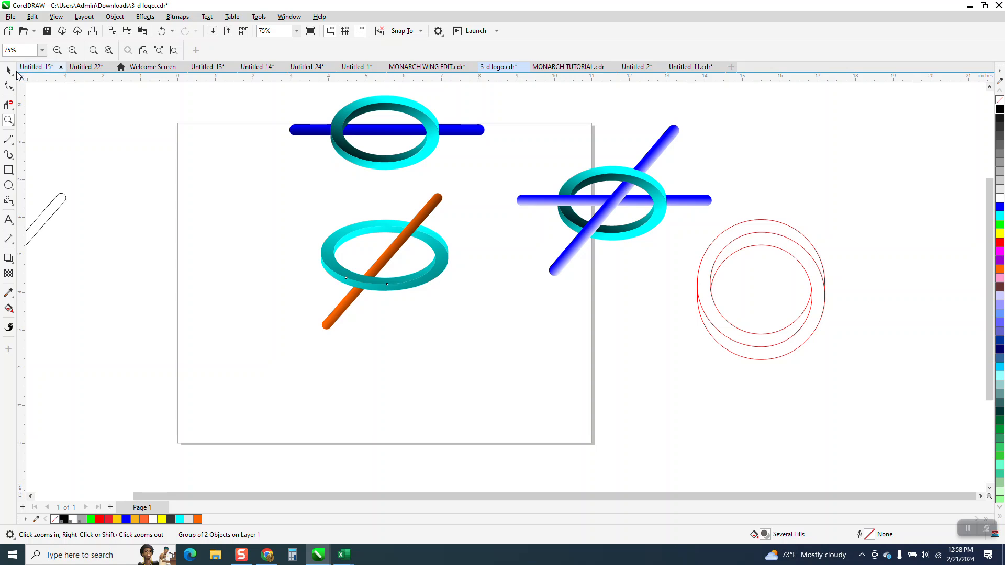
key(space)
click(288, 158)
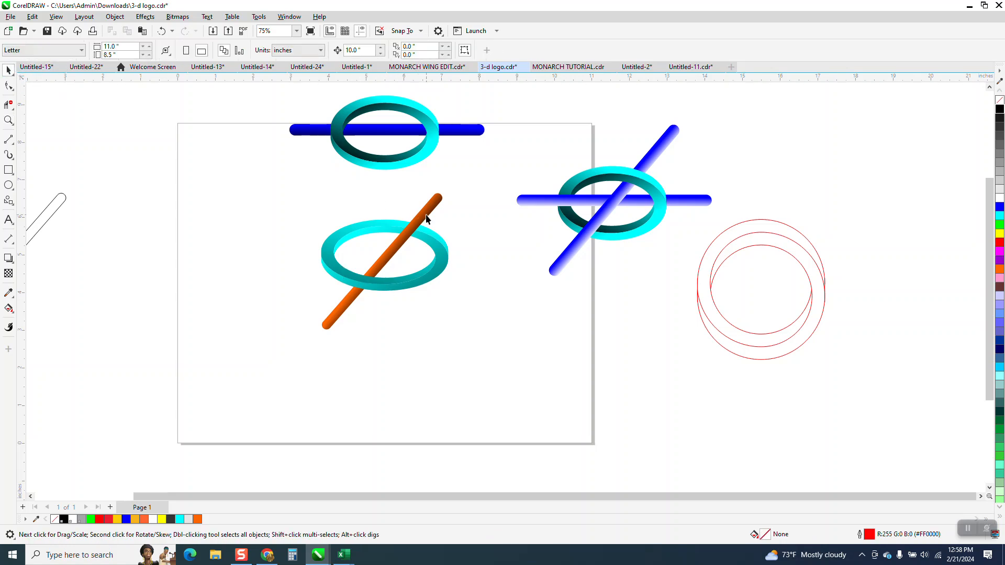
click(427, 219)
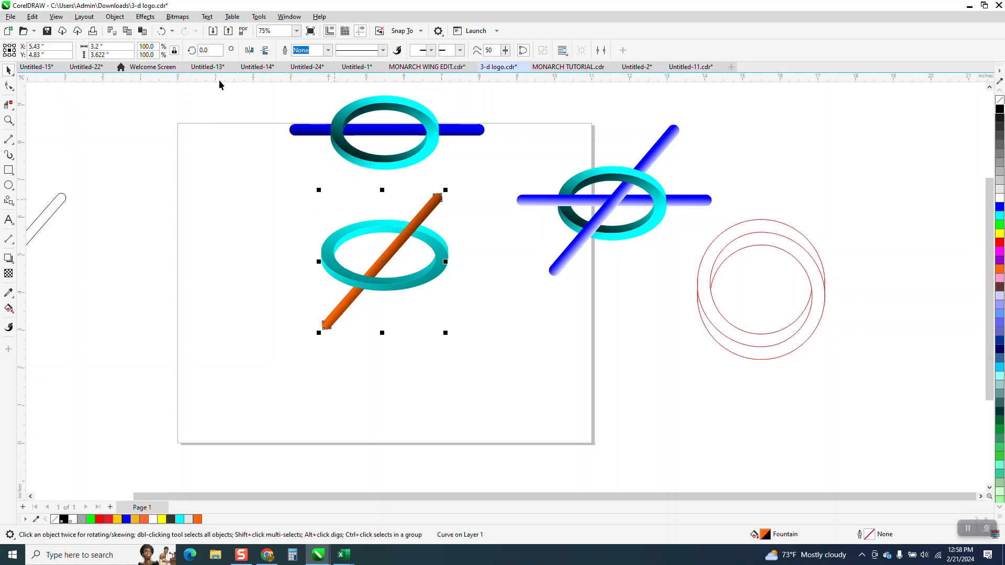
click(250, 50)
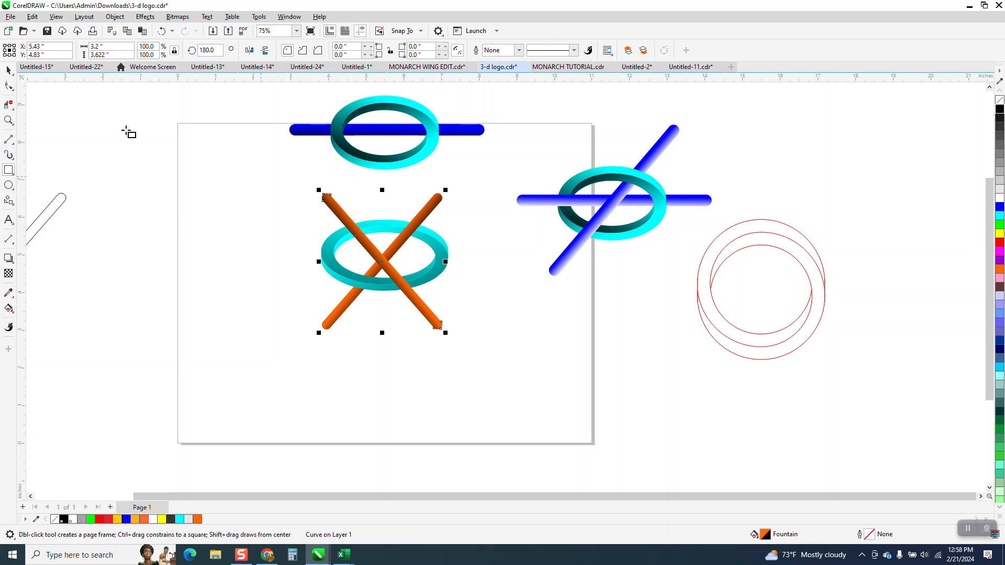
Bring the cyan ring group to the front of the page, over both orange bars
click(8, 120)
drag(278, 187, 532, 341)
key(space)
click(307, 274)
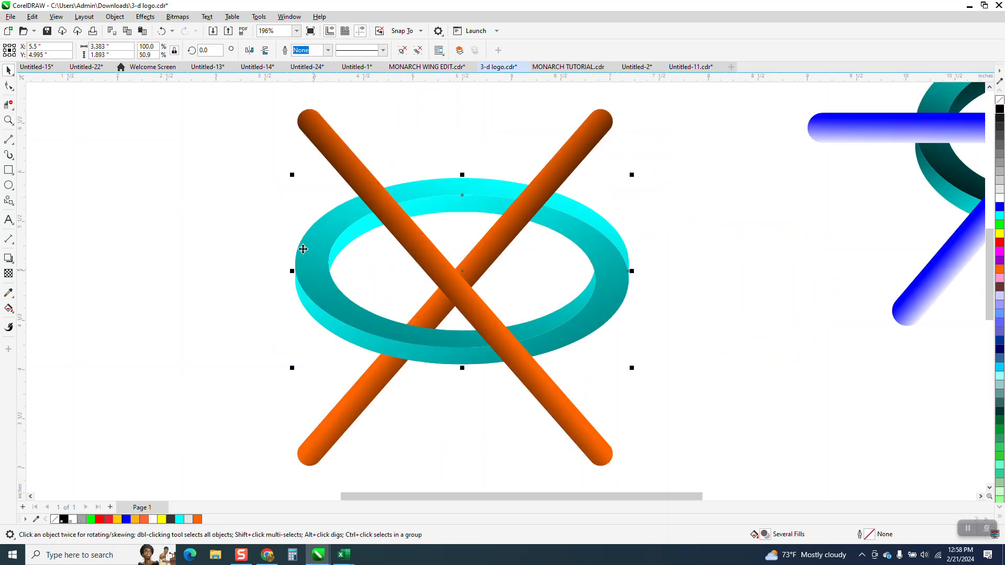
click(115, 17)
mouse_move(119, 184)
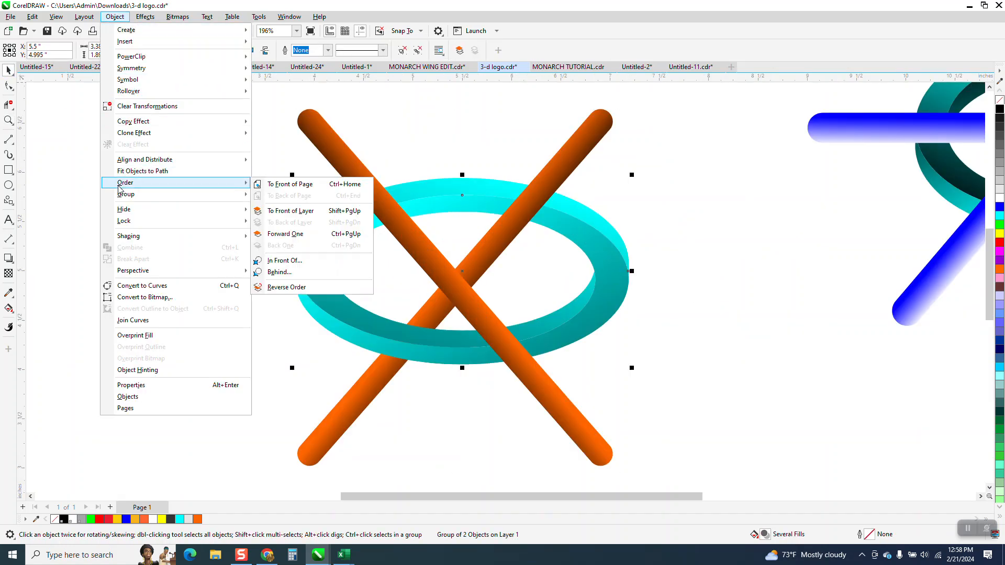
click(290, 184)
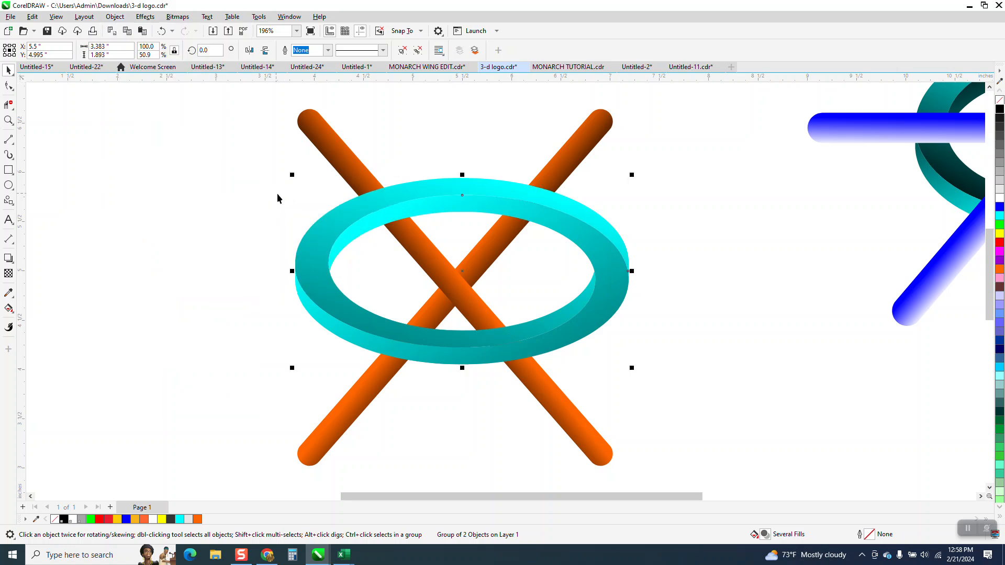
Draw a rectangle about 1.2 by 0.6 inches over the ring's upper-left bar crossing, and move its intersection with the ring 10 inches left
click(8, 171)
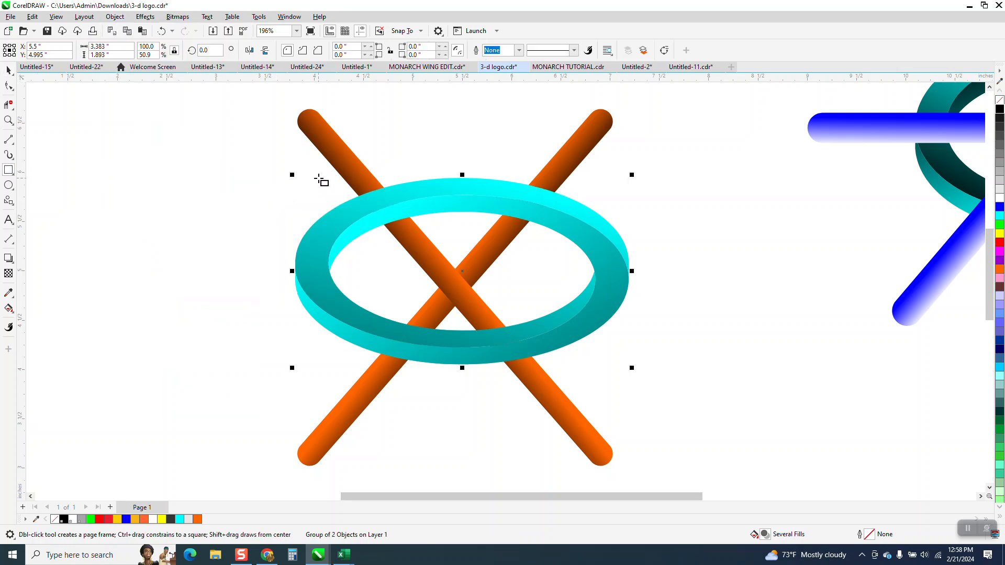
drag(319, 179, 437, 237)
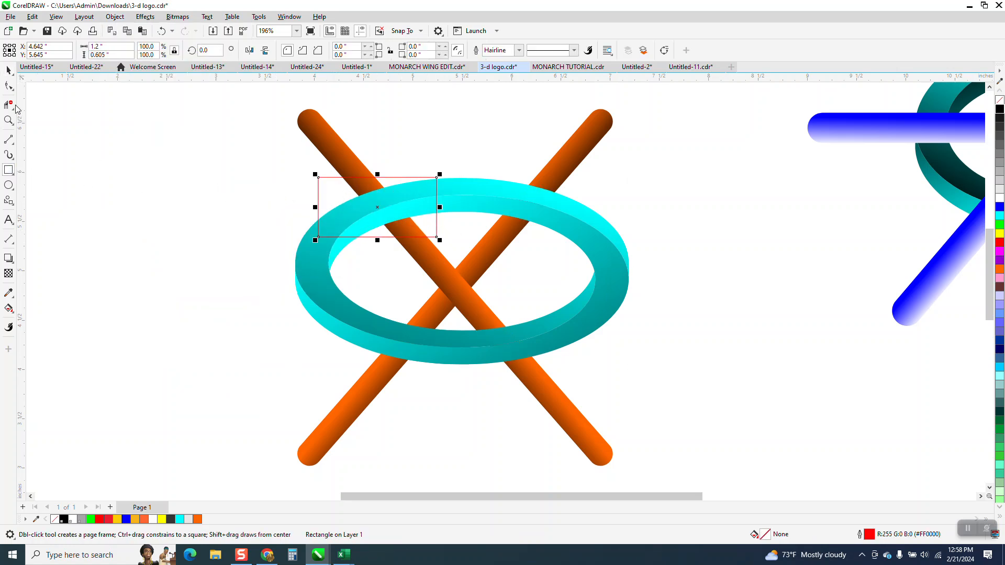
click(8, 73)
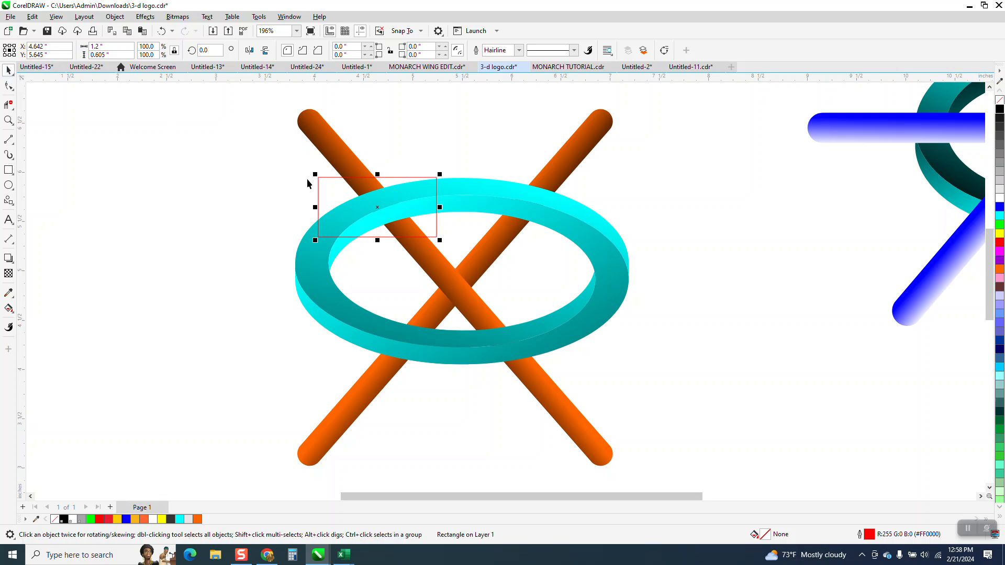
shift+click(498, 198)
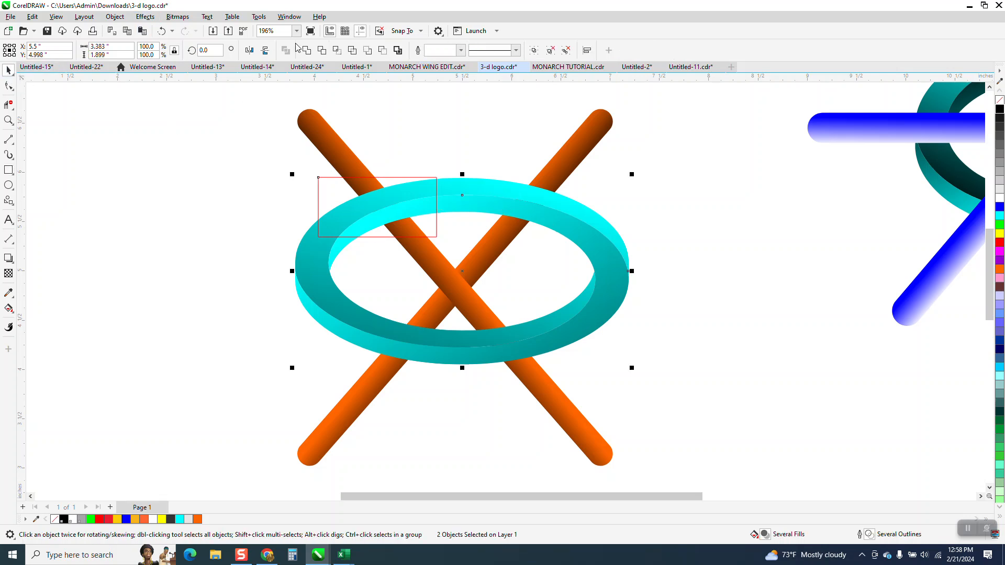
click(338, 51)
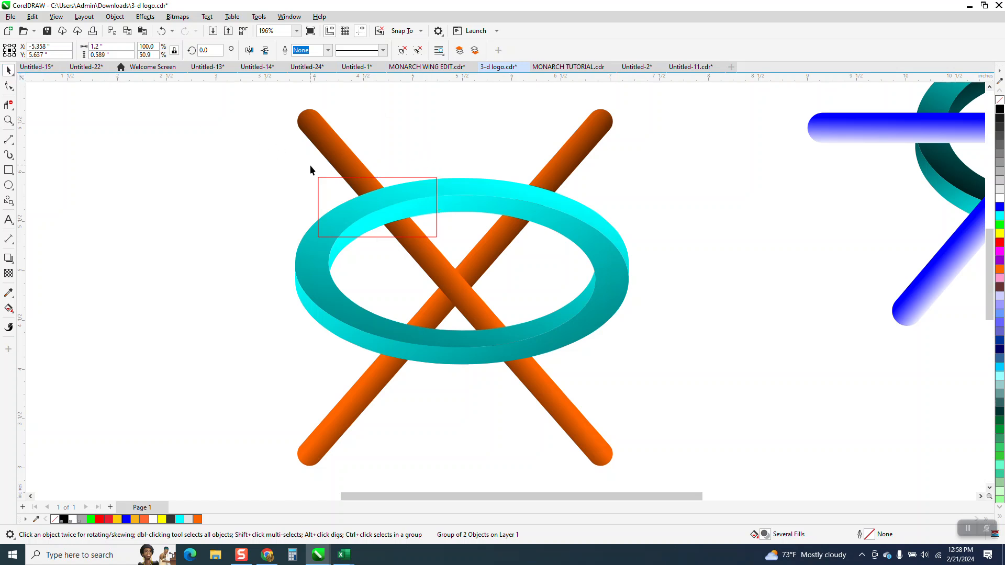
Delete the rectangle around the upper-left crossing and send the ring group to the back of the page
click(325, 178)
key(Delete)
click(348, 217)
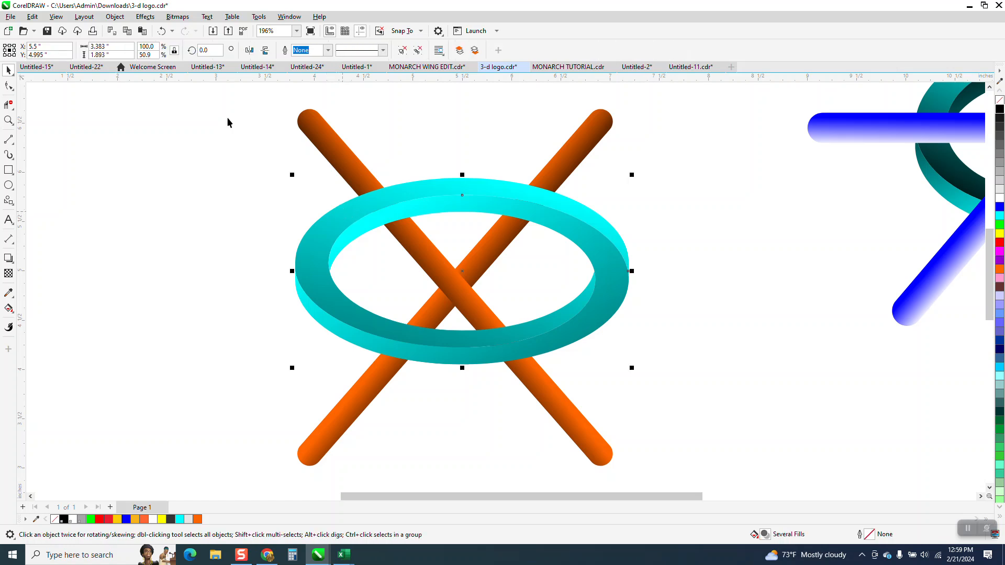
click(115, 16)
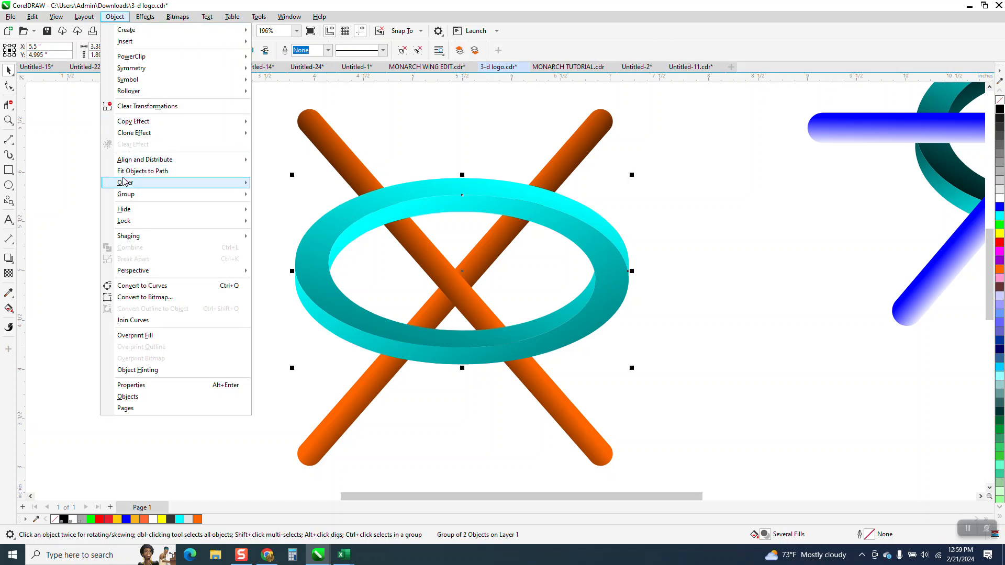
mouse_move(131, 183)
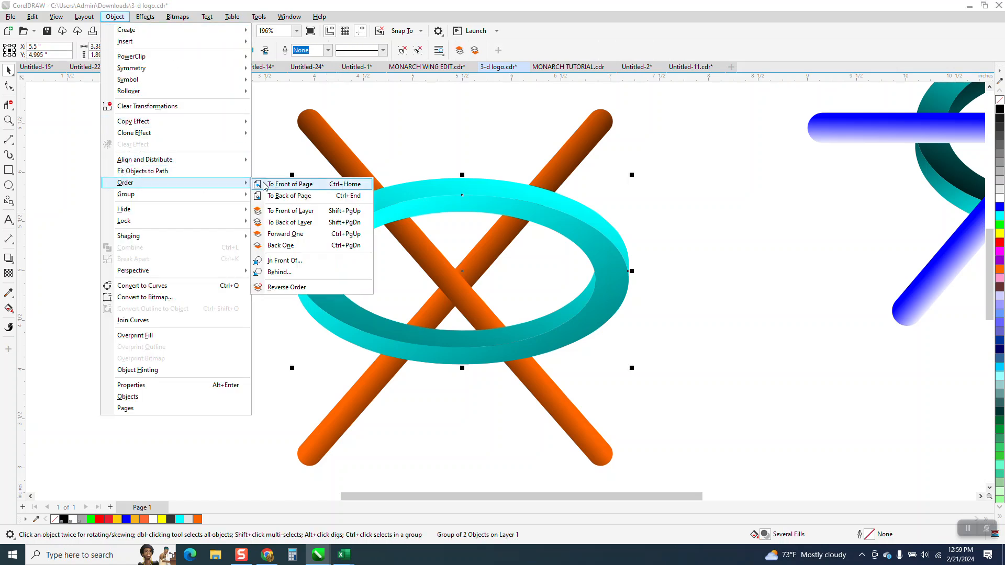
click(290, 196)
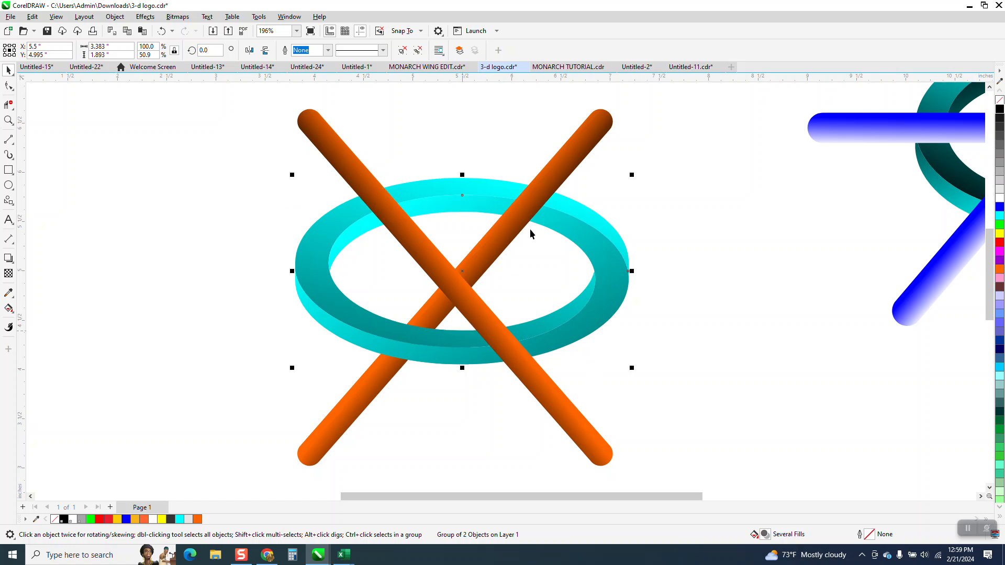
Move the new cut ring piece 10 inches right so it covers the bar at the ring's upper-left crossing
scroll(372, 278, down, 2)
scroll(363, 276, down, 2)
click(164, 258)
key(Right)
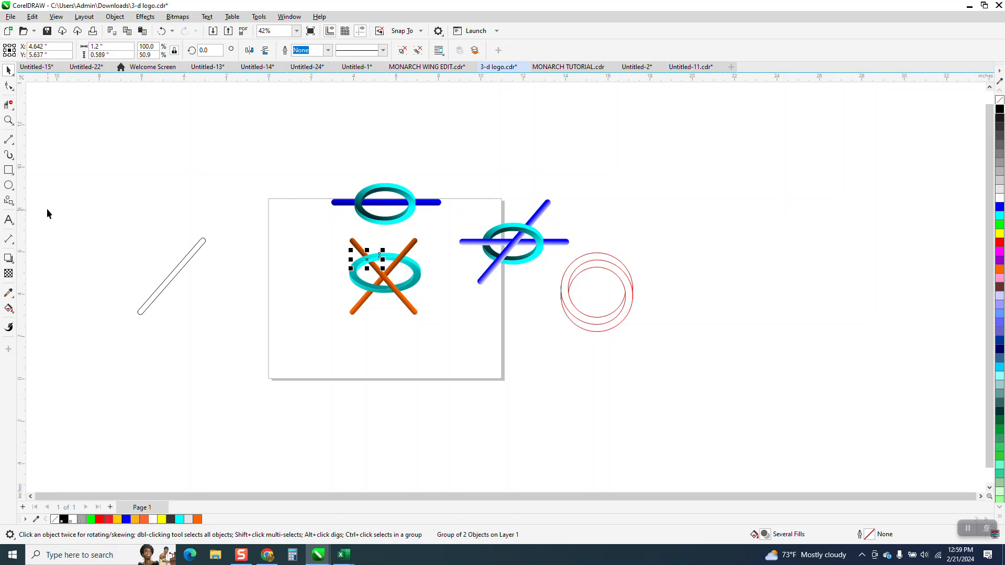
Draw a black-filled rectangle about 5.34 by 4.43 inches around the orange-bar logo and send it to the back of the page
click(11, 124)
drag(481, 346, 481, 346)
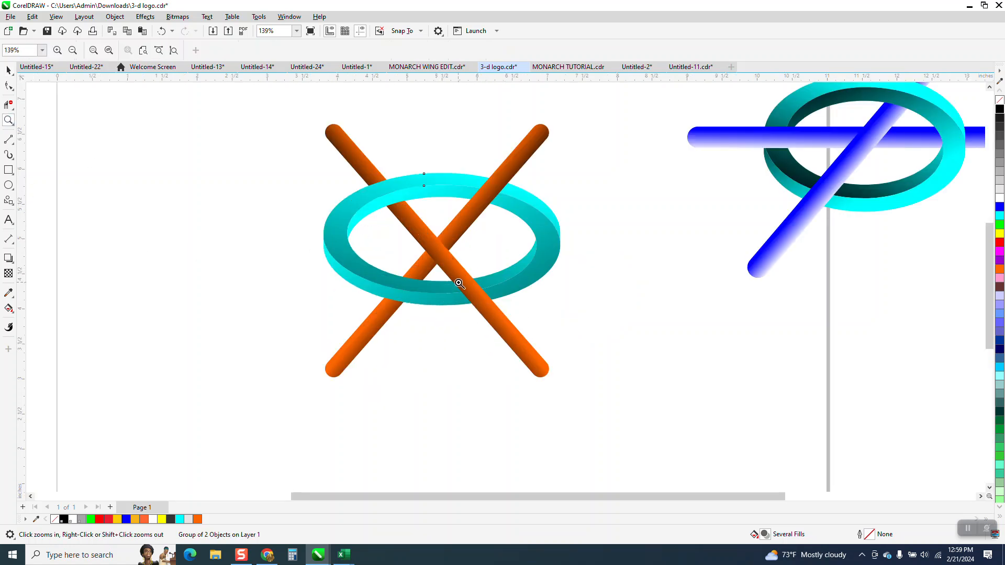
key(space)
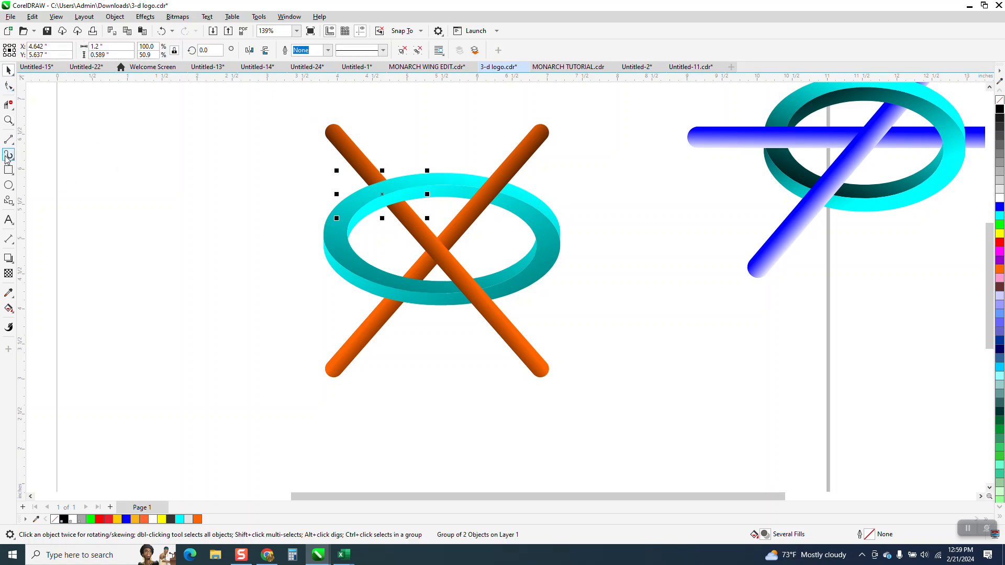
click(9, 170)
drag(254, 105, 628, 416)
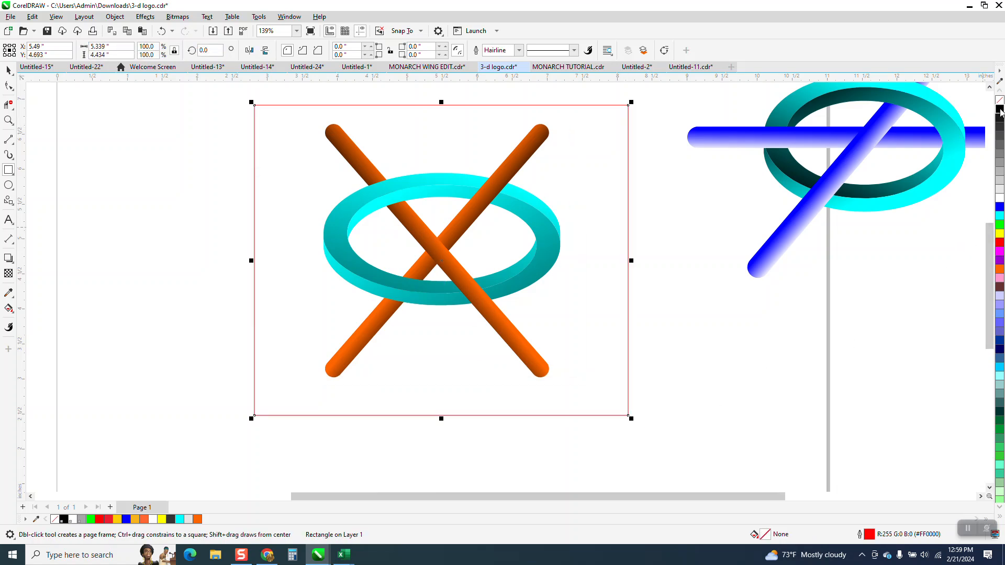
click(1000, 109)
click(114, 18)
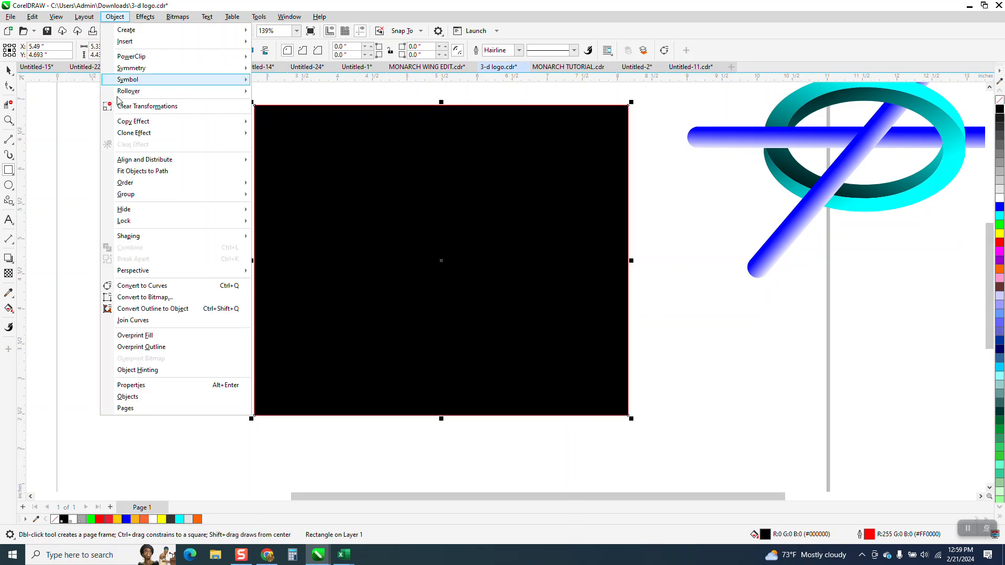
mouse_move(207, 184)
click(277, 196)
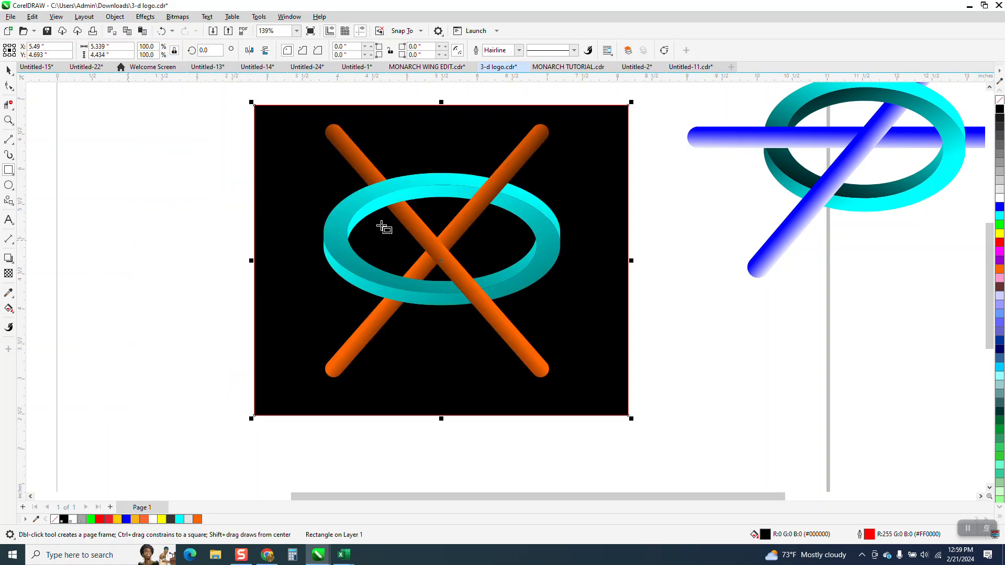
Try a black hairline outline on the ring and its two cut pieces together, and undo it
click(8, 70)
drag(156, 172, 597, 313)
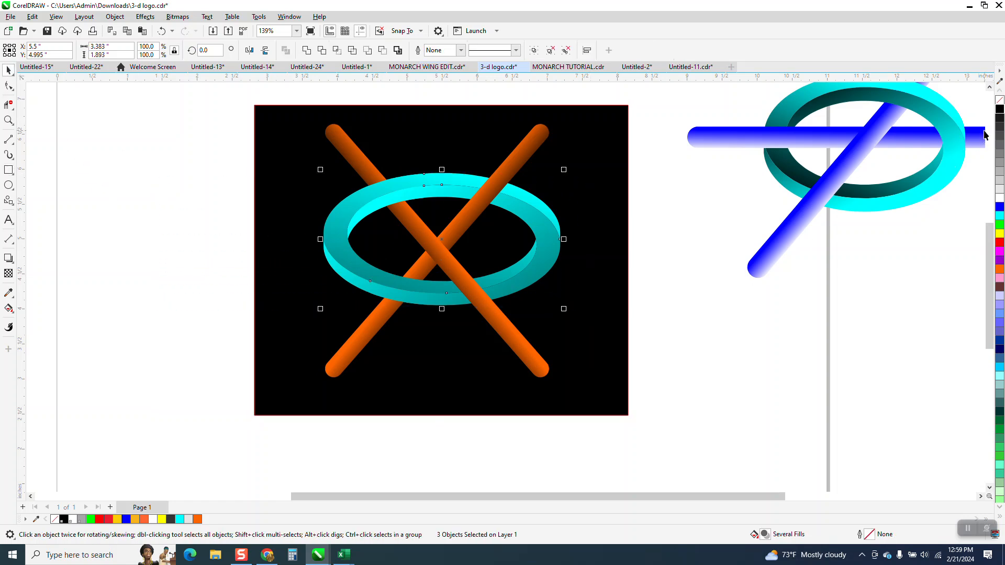
right_click(999, 111)
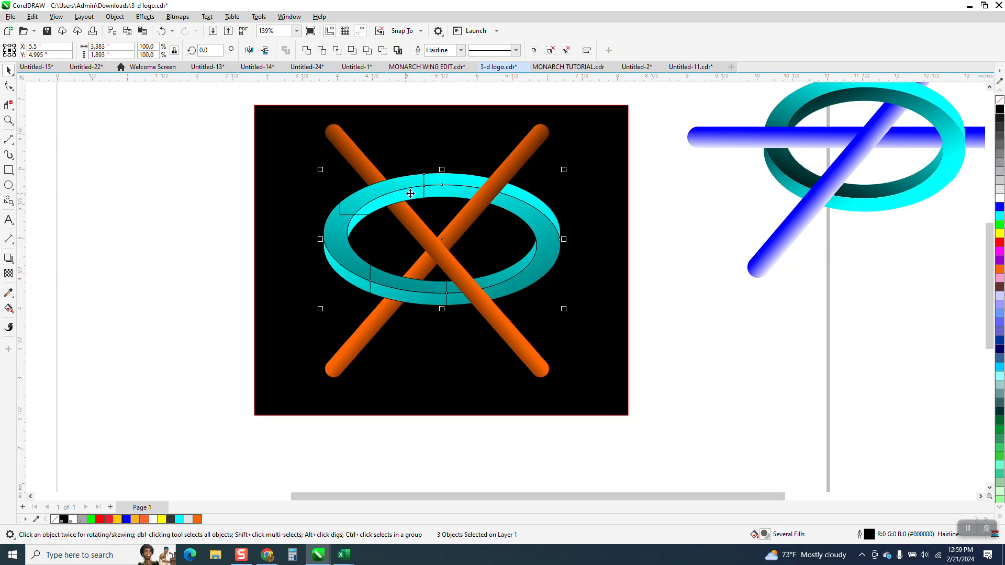
click(161, 32)
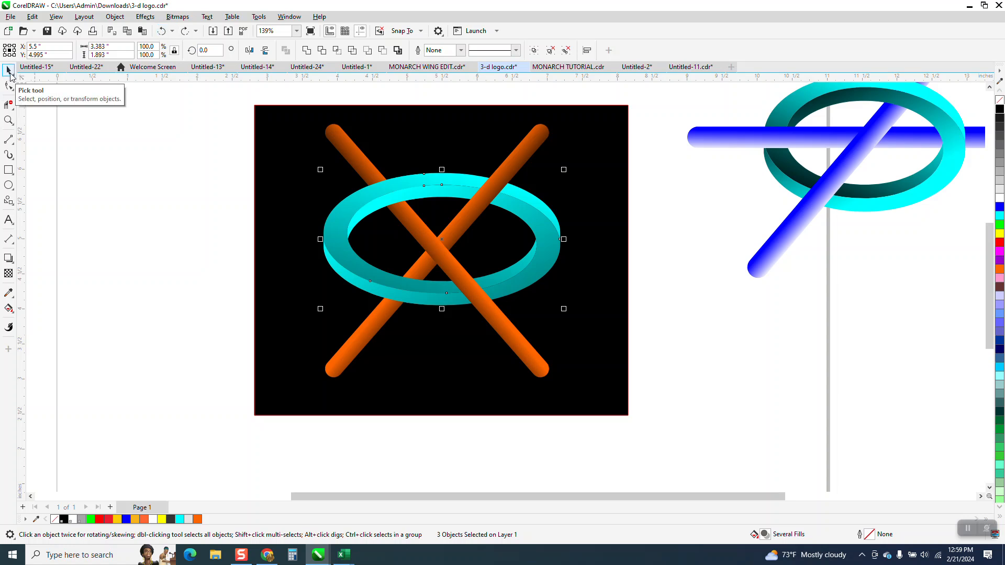
Move the upper and lower cut ring pieces 10 inches left, away from the ring
click(172, 161)
click(400, 195)
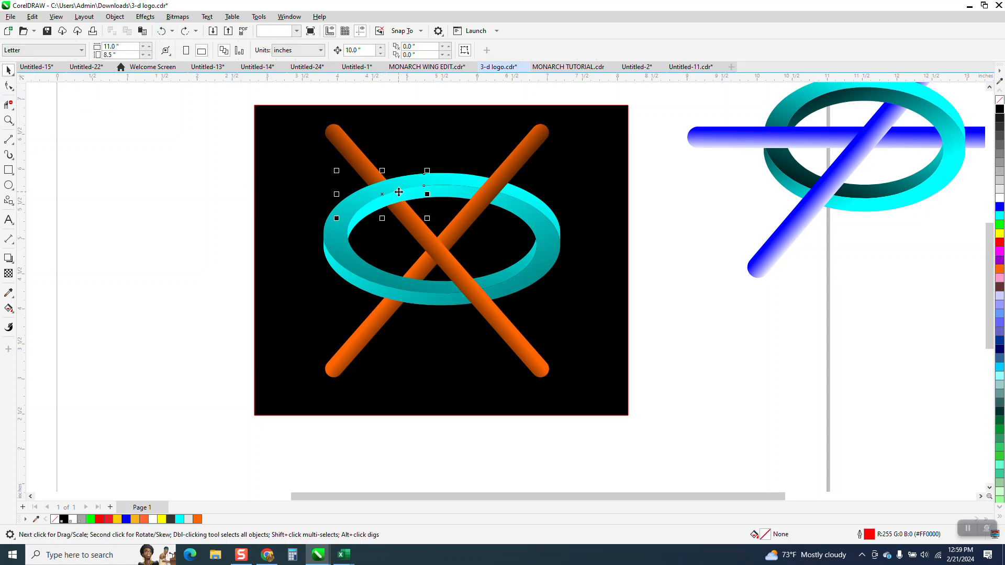
key(Left)
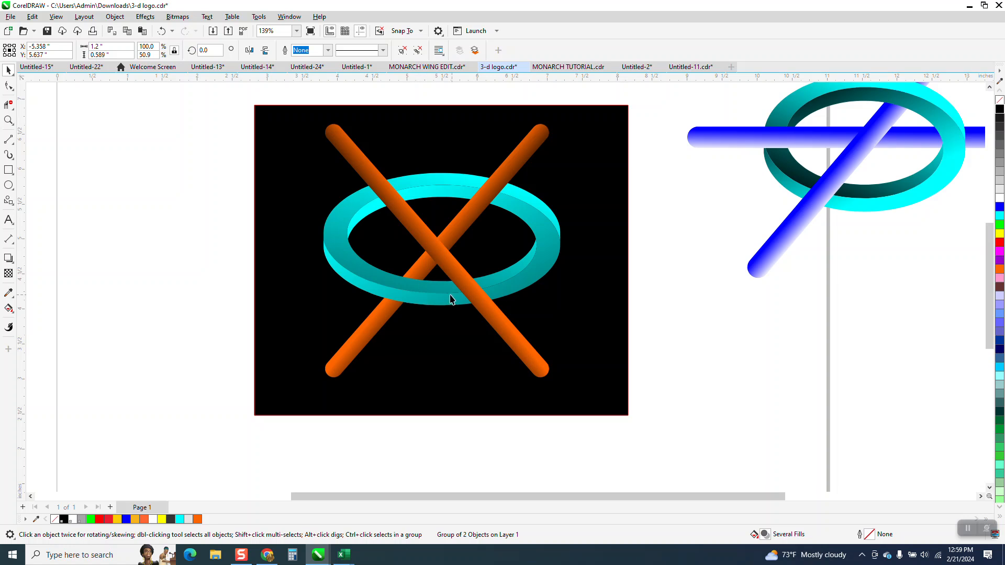
click(400, 293)
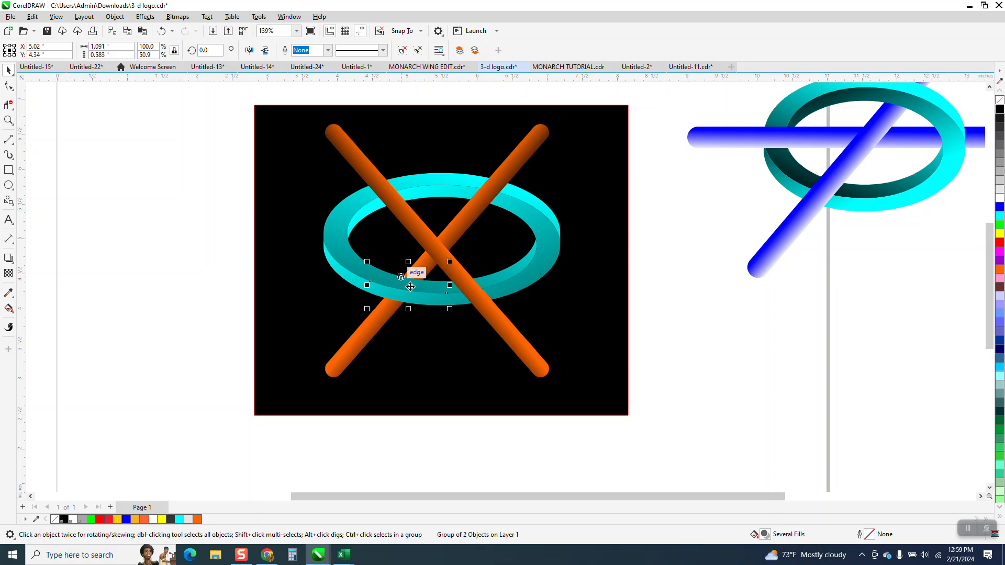
key(Left)
Give the full ring group a black hairline outline
drag(231, 141, 654, 257)
click(330, 253)
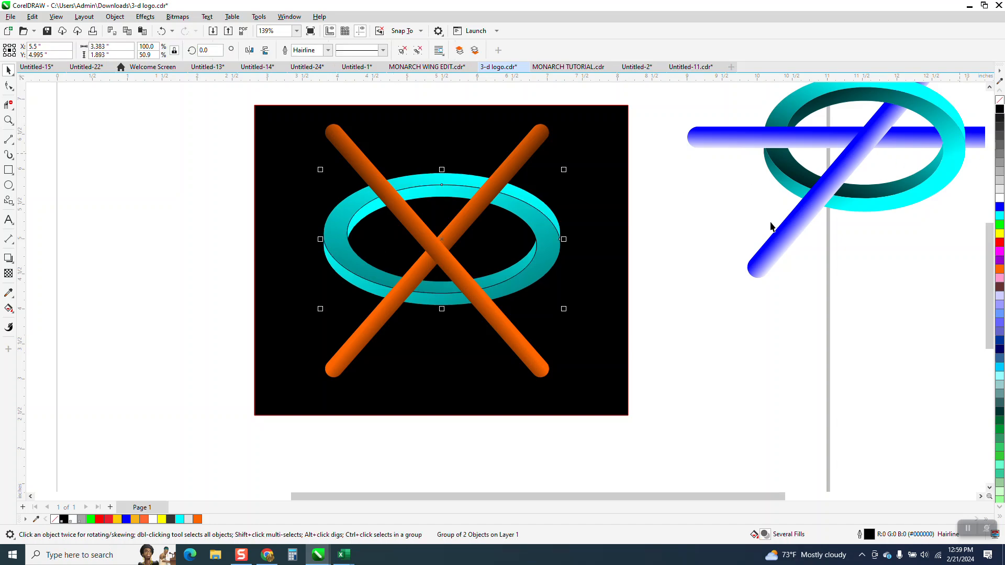
Move both cut ring pieces 10 inches right, back into place over the outlined ring
scroll(159, 273, down, 5)
click(50, 289)
key(shift+Right)
click(41, 256)
key(shift+Right)
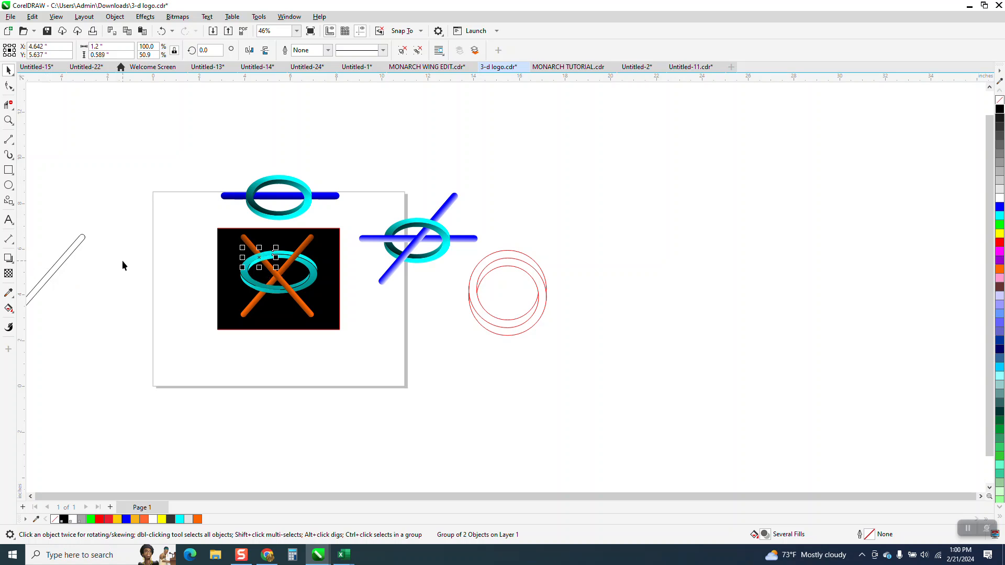
Undo the return of the two cut pieces and the ring's black outline
click(8, 119)
drag(163, 209, 398, 360)
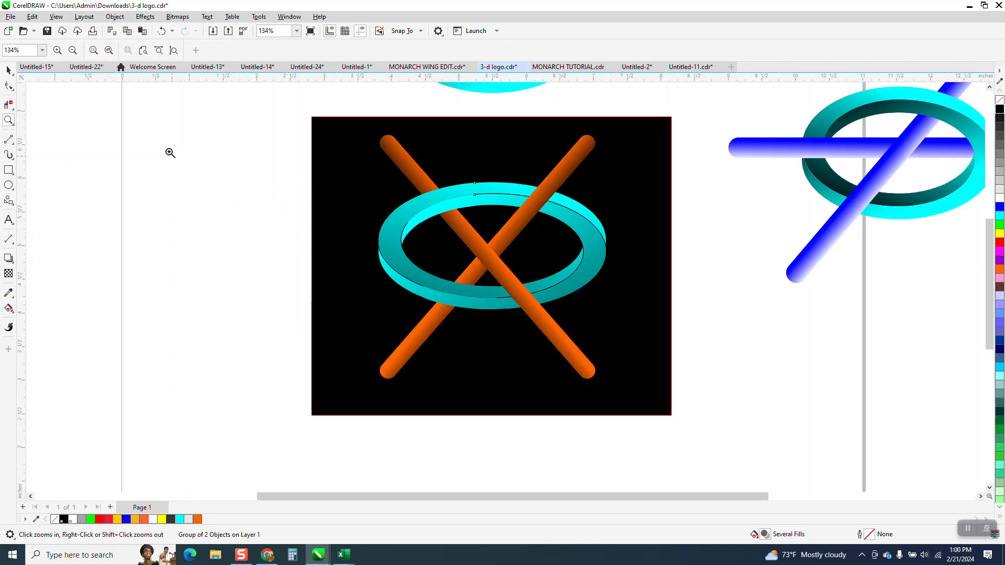
click(163, 32)
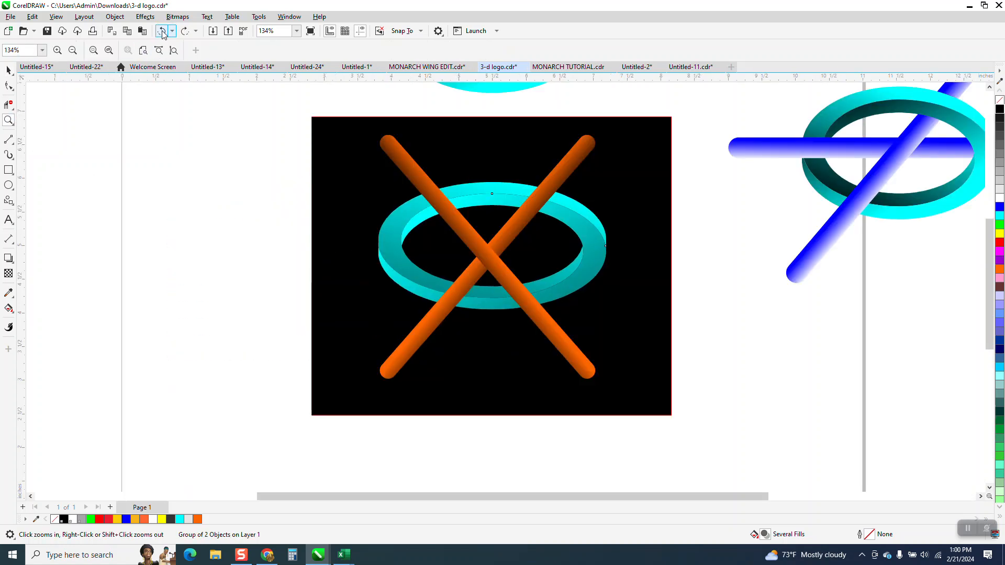